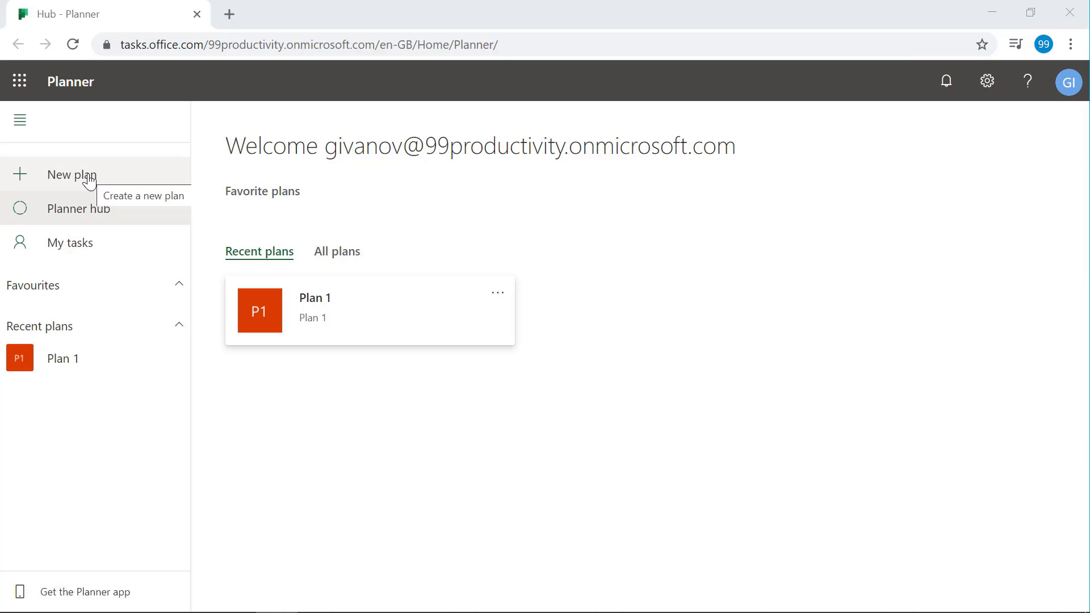
- Open the app launcher from the Planner header to list the Microsoft 365 apps
click(19, 92)
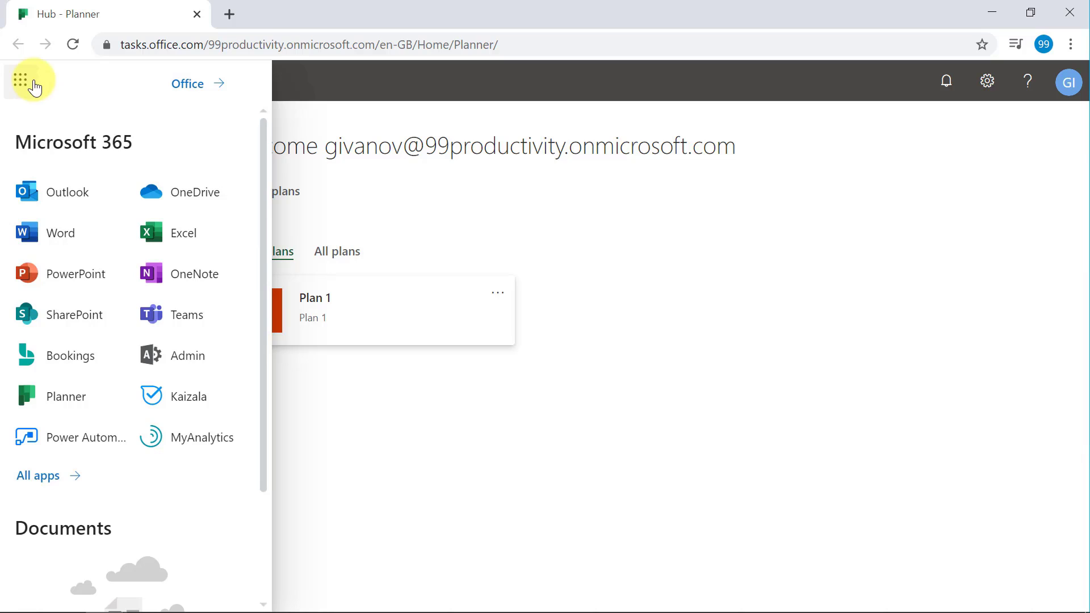
- Launch Teams from the app launcher, landing in the Teaching team's General channel
click(199, 328)
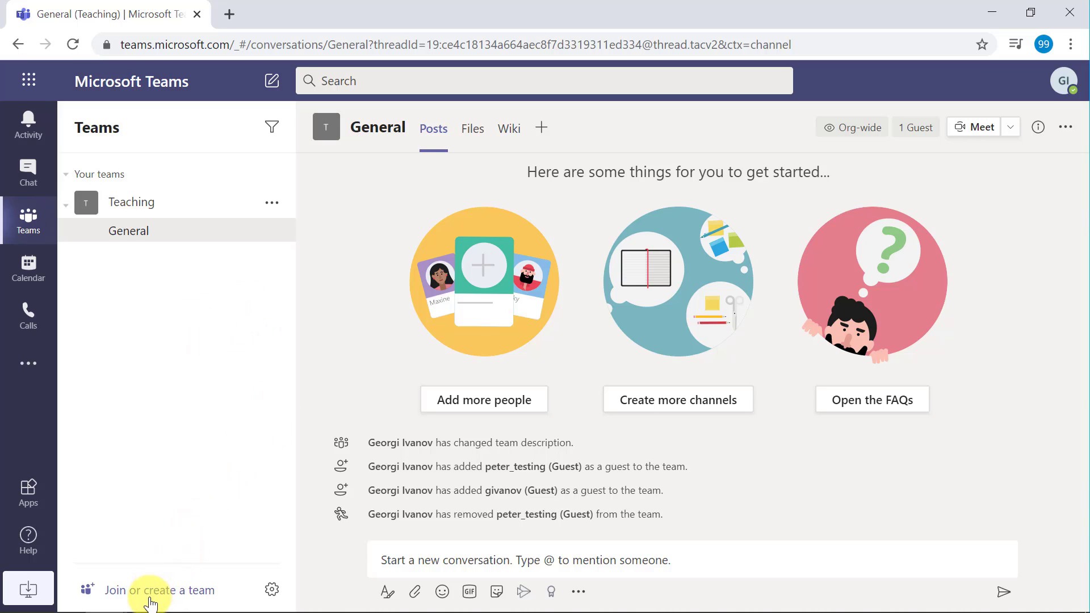
- Choose Create team, Build a team from scratch, and Private to reach the details form
click(179, 599)
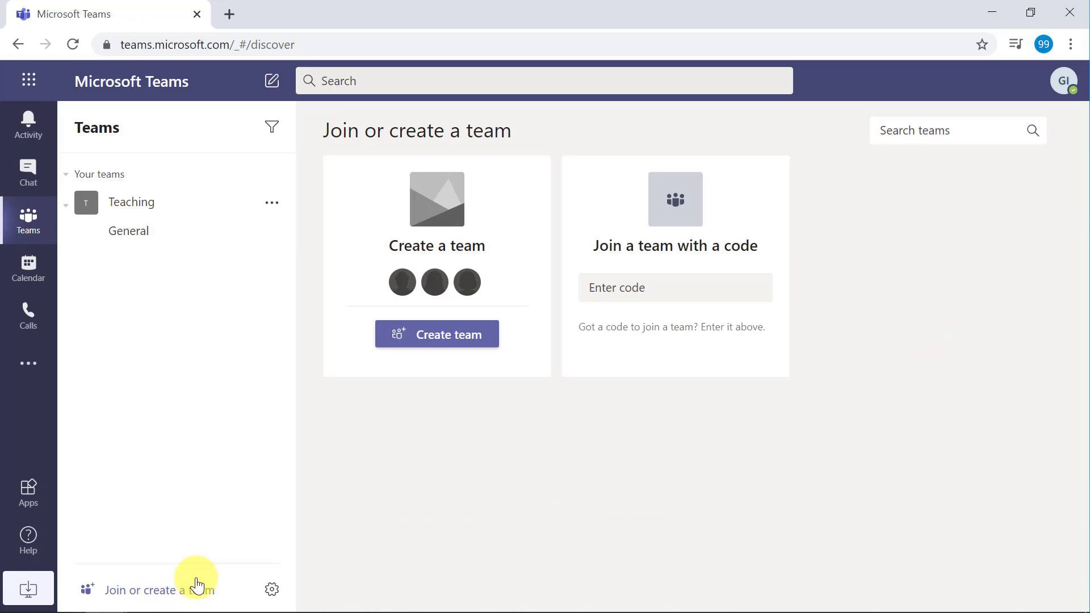
click(460, 348)
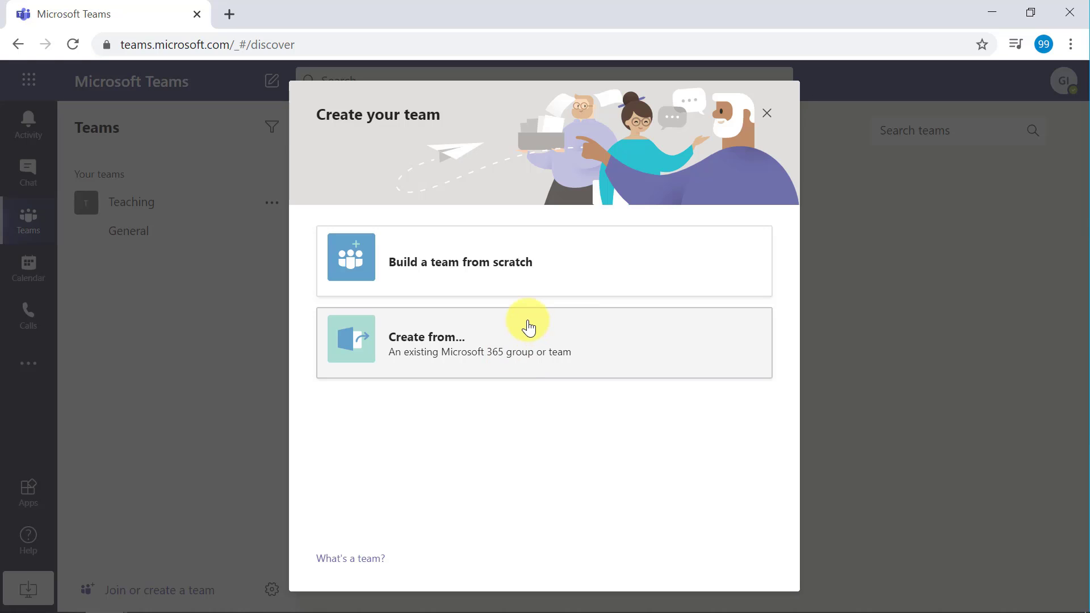
click(515, 275)
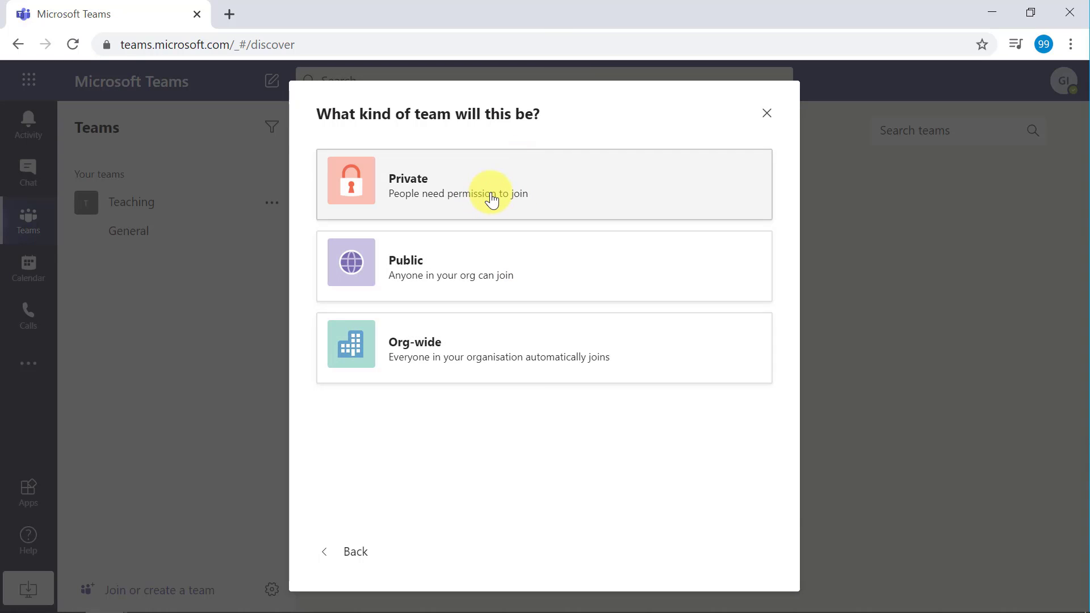
click(492, 199)
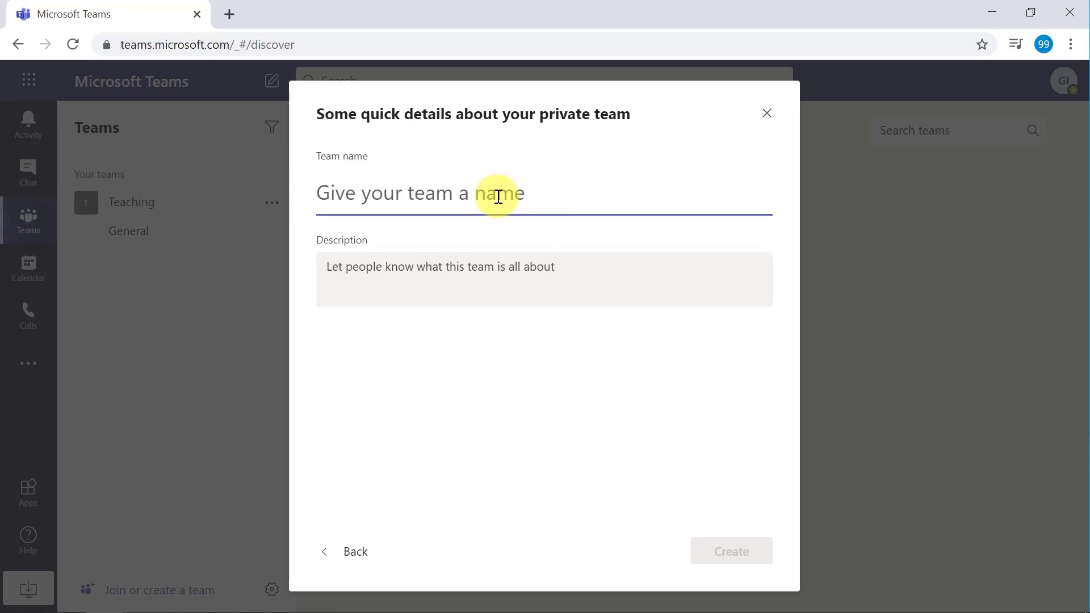
- Create private team 'Website Feedback Form' described as 'This is plan to deliver a feedback form for our 99 productivity website.'
text(Web)
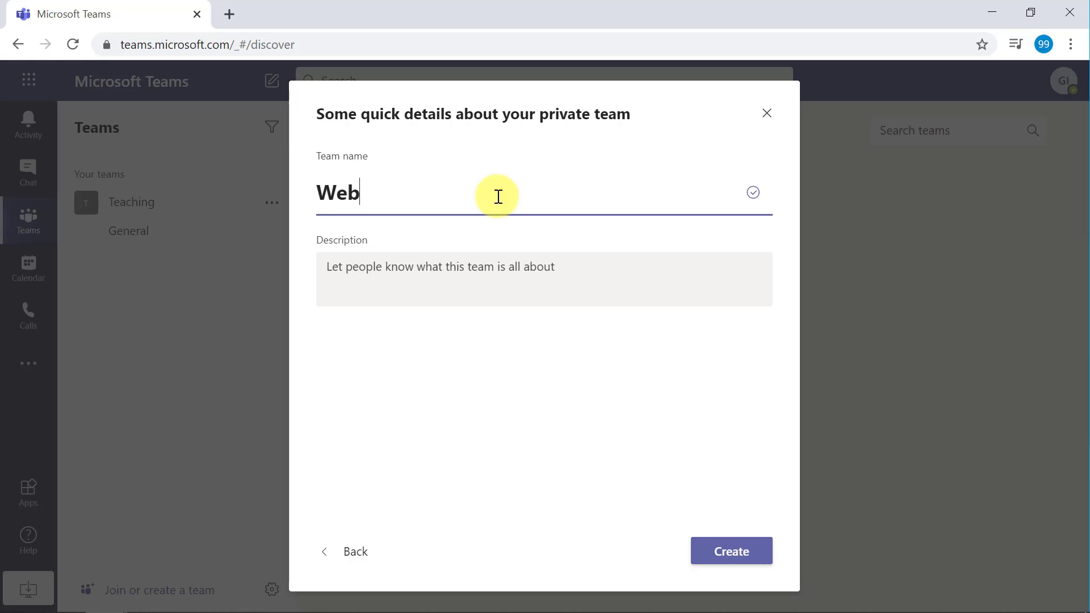
text(site Feedback Form)
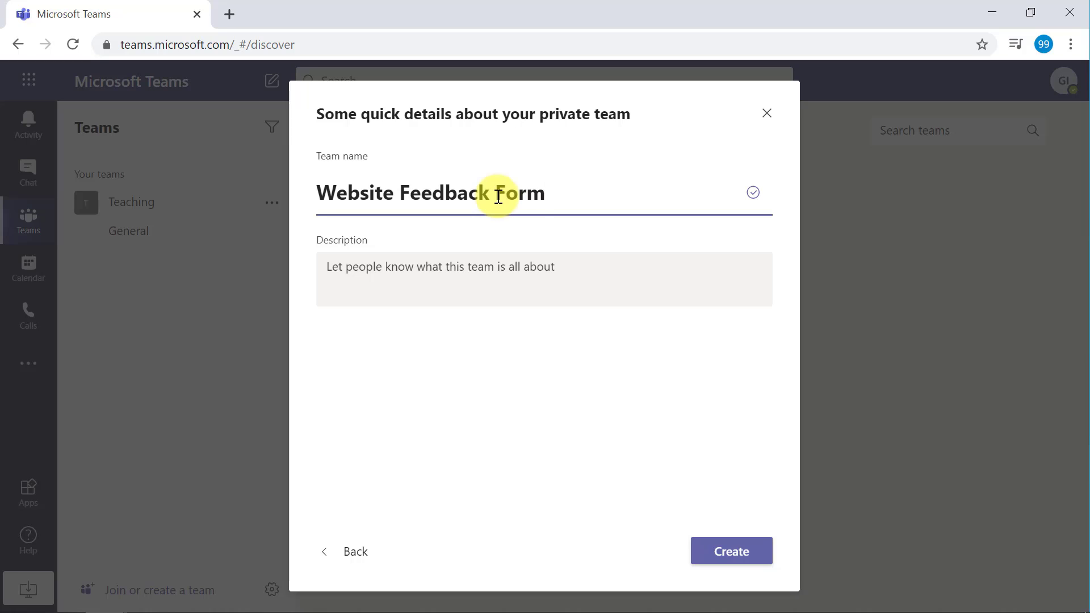
click(582, 268)
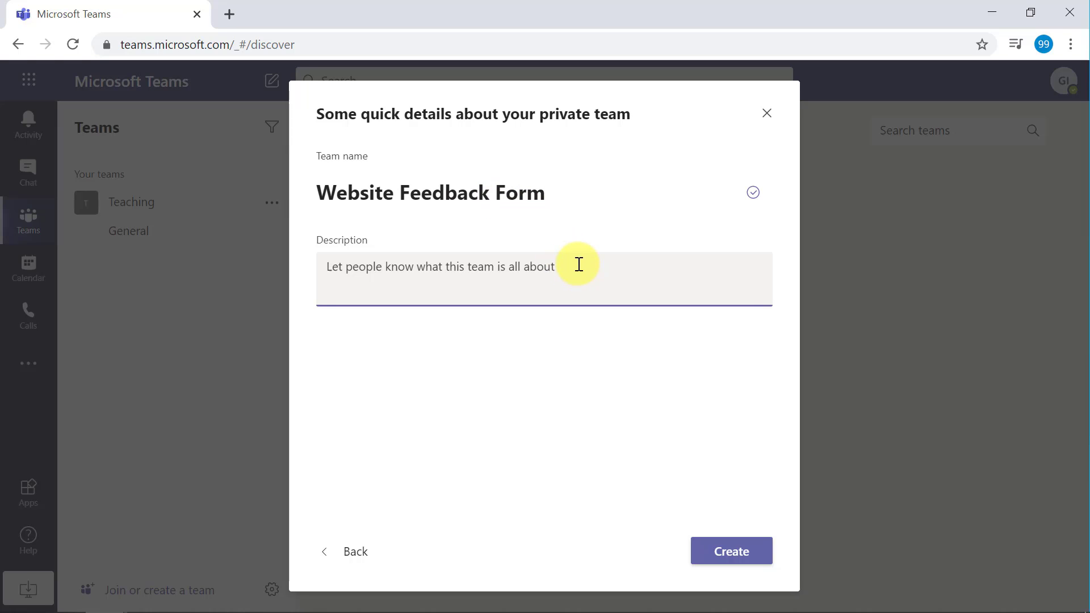
text(Th)
key(BackSpace)
key(BackSpace)
text(This is plan )
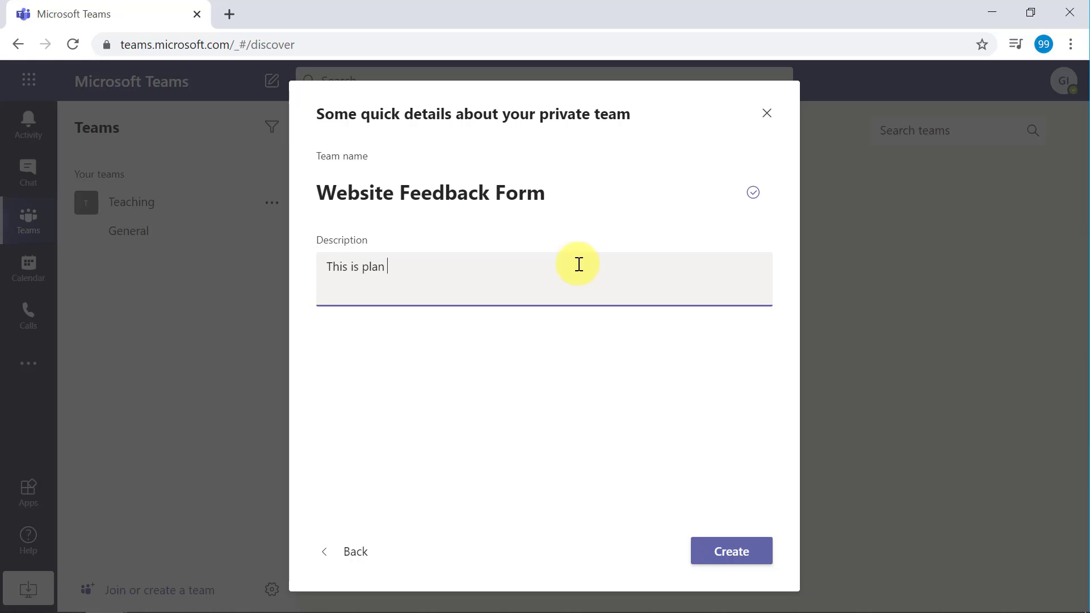
text(to deliver a feedback form for )
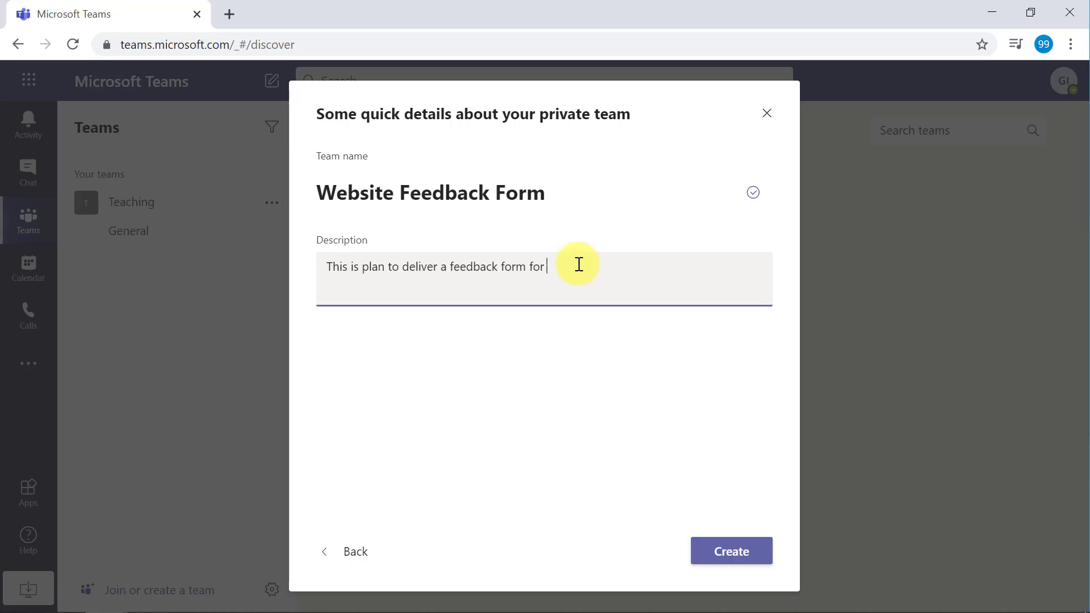
text(our 99 productivity website.)
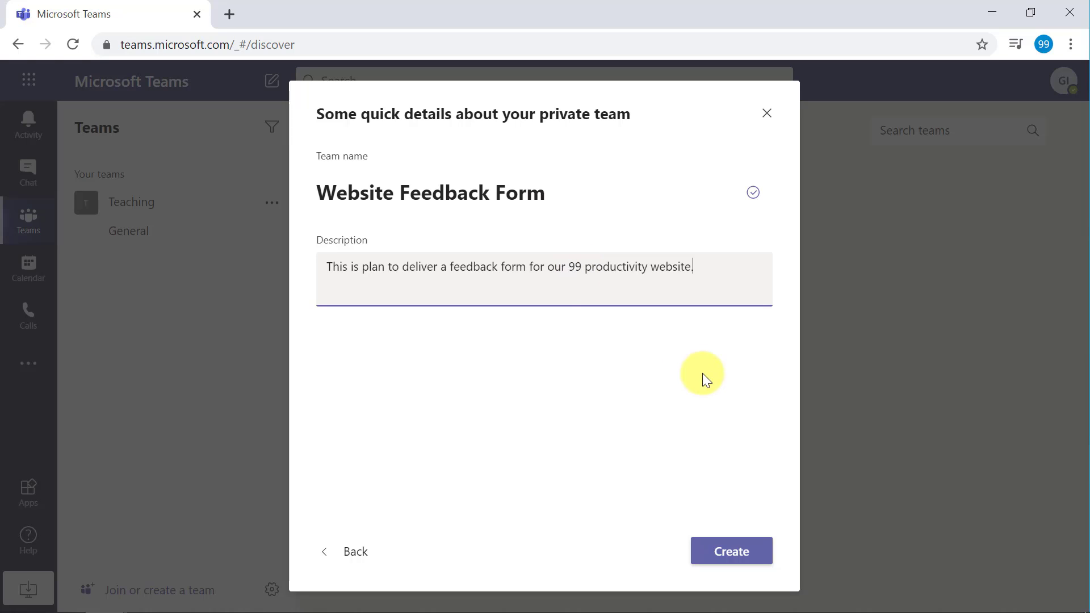
click(739, 558)
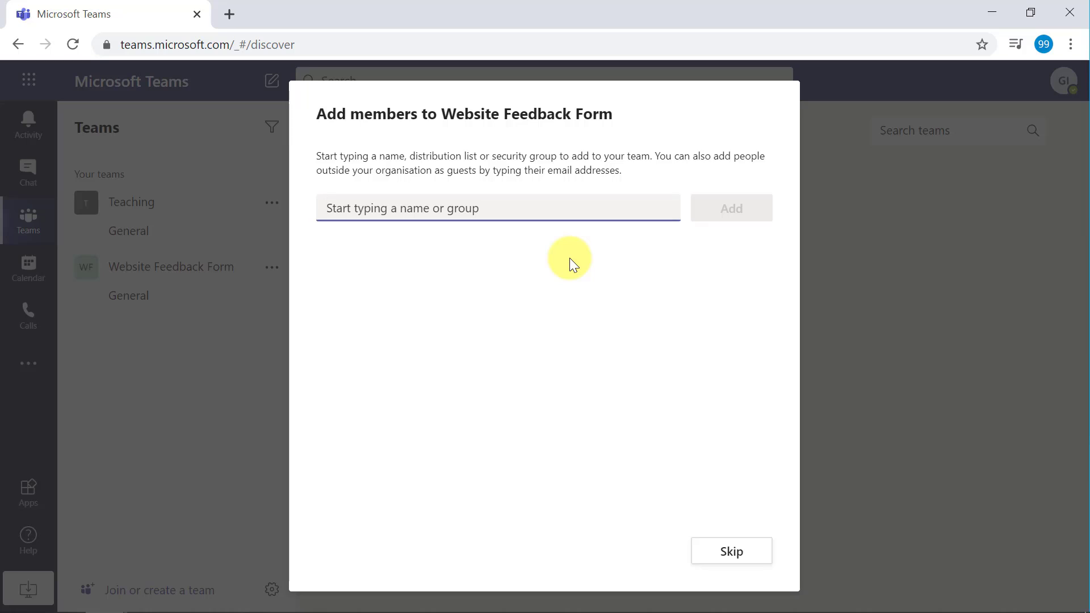
- Enter the first guest's e-mail address in the Add members field
text(p)
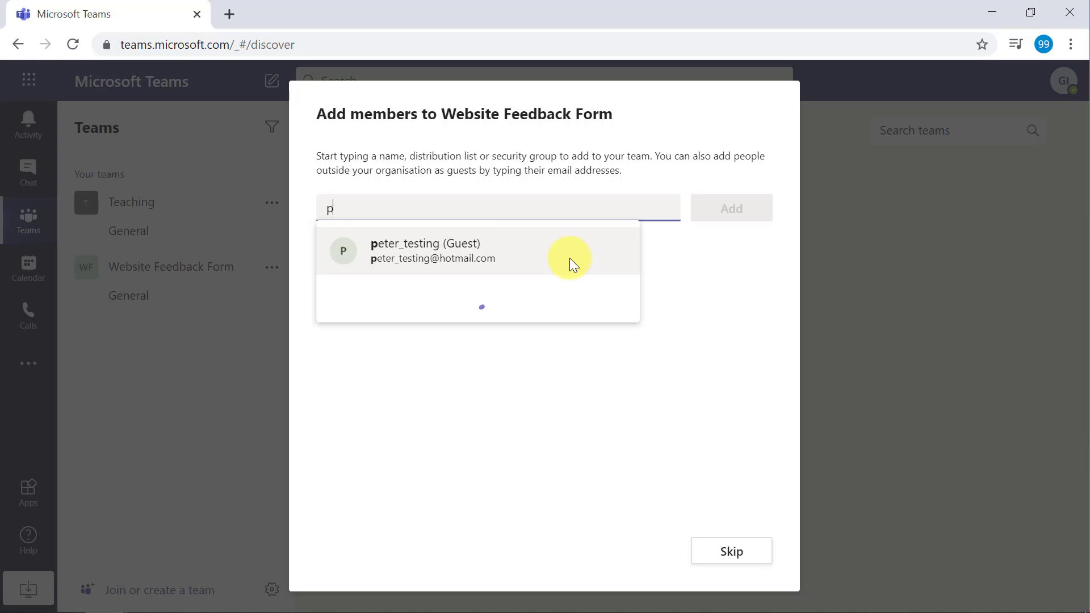
key(BackSpace)
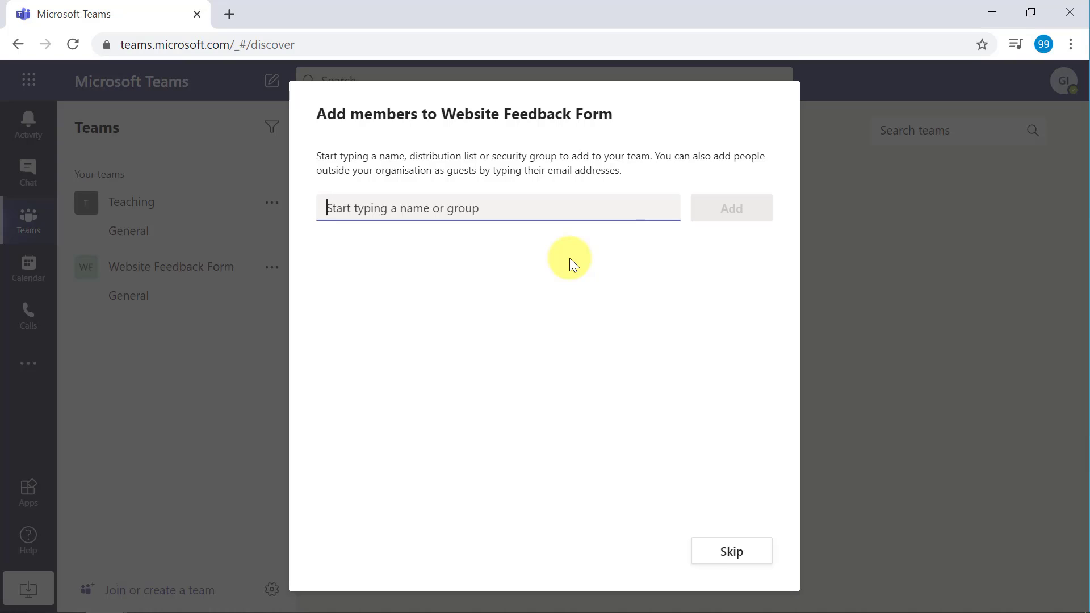
text(pe)
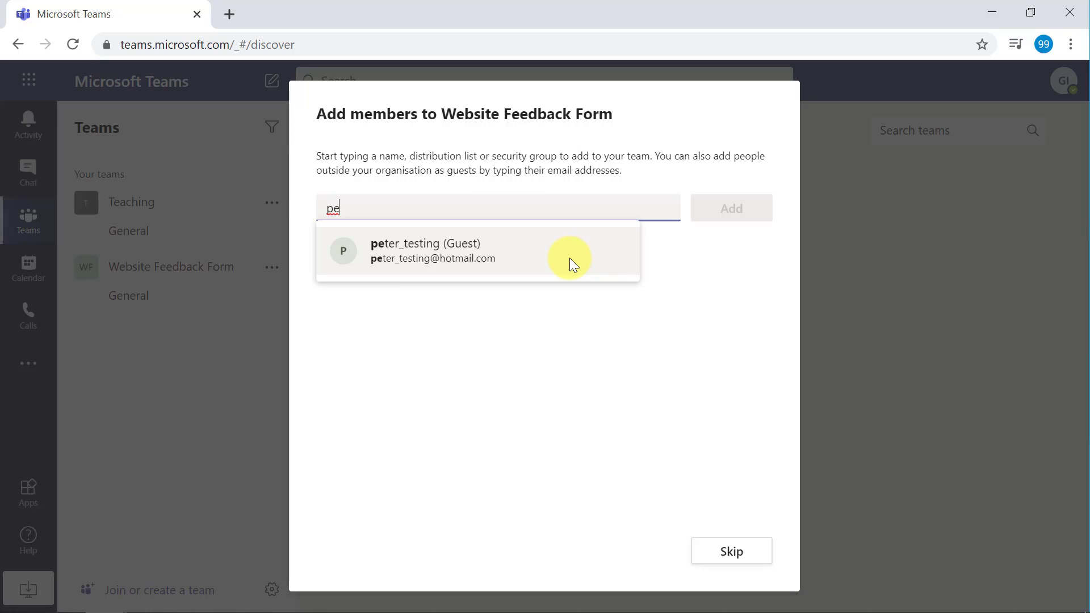
key(BackSpace)
key(BackSpace)
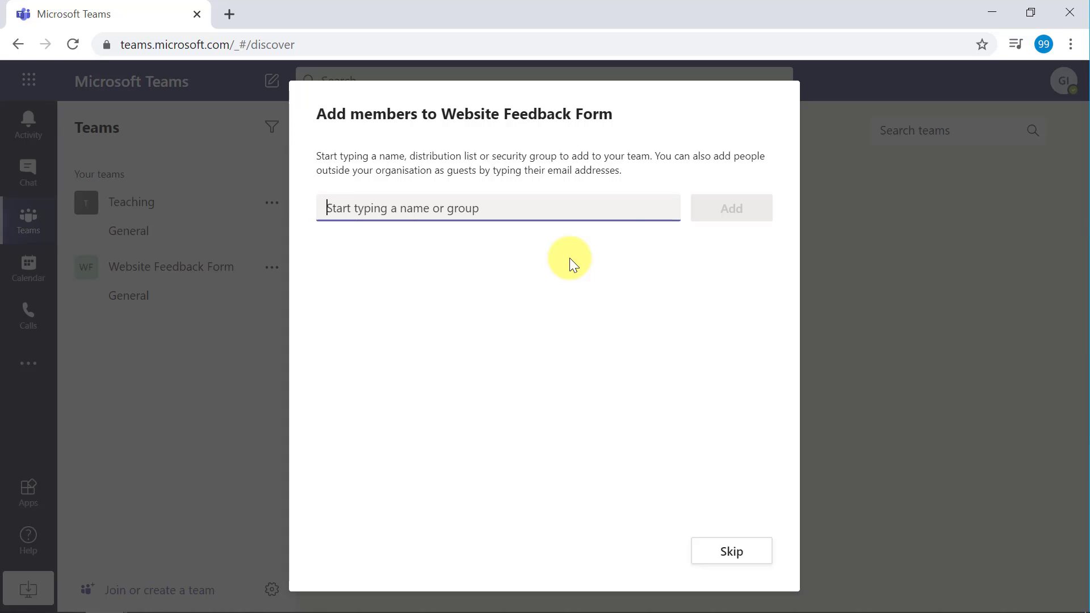
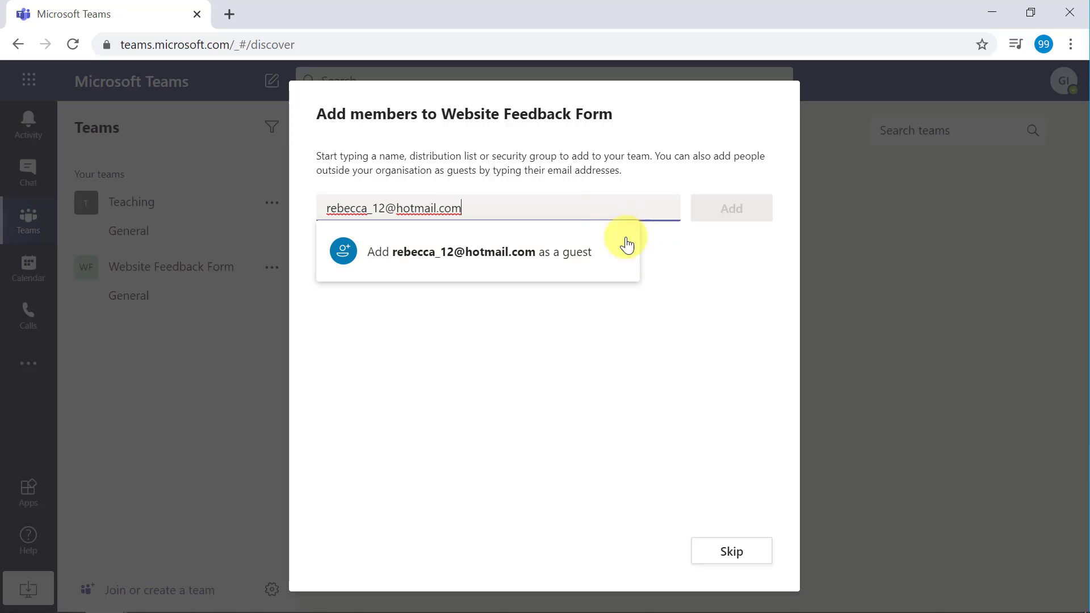
- Queue the first guest, a suggested guest, and two more typed guest e-mail addresses
click(557, 255)
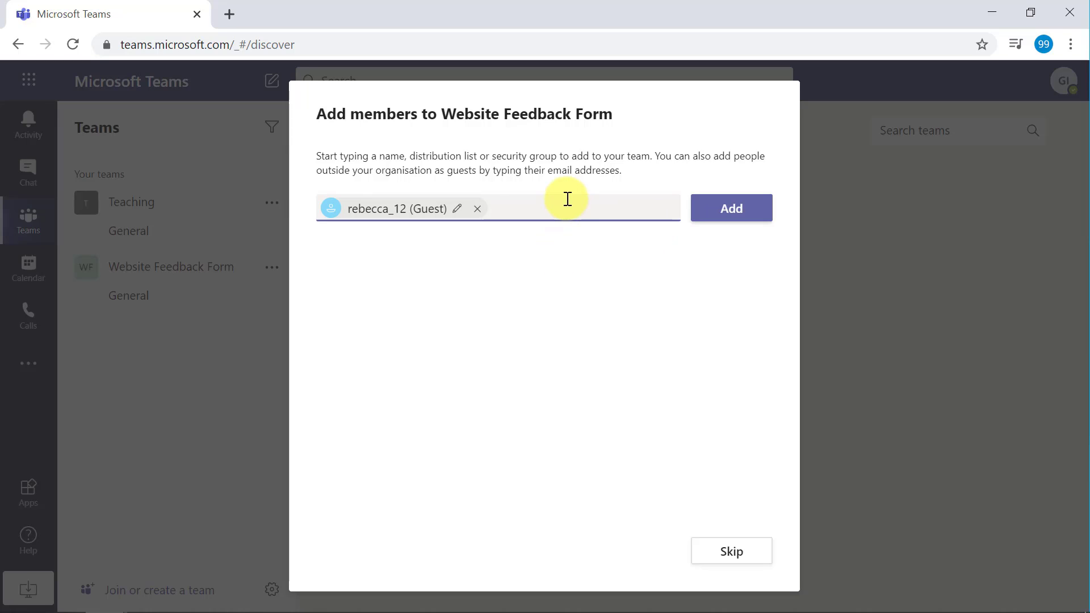
text(ste)
key(BackSpace)
key(BackSpace)
key(BackSpace)
text(stepeh)
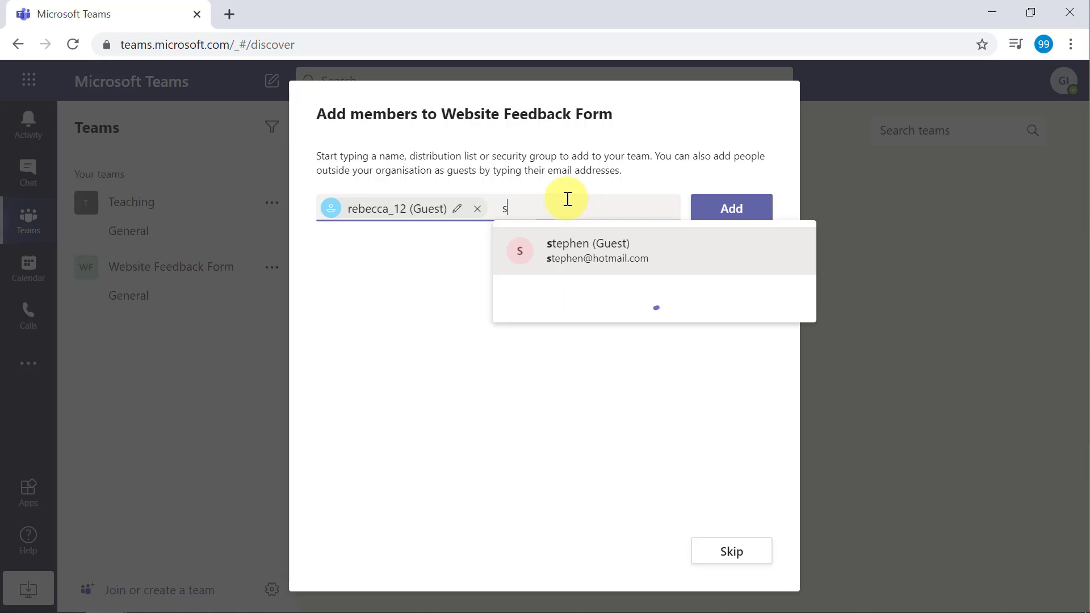
key(BackSpace)
key(BackSpace)
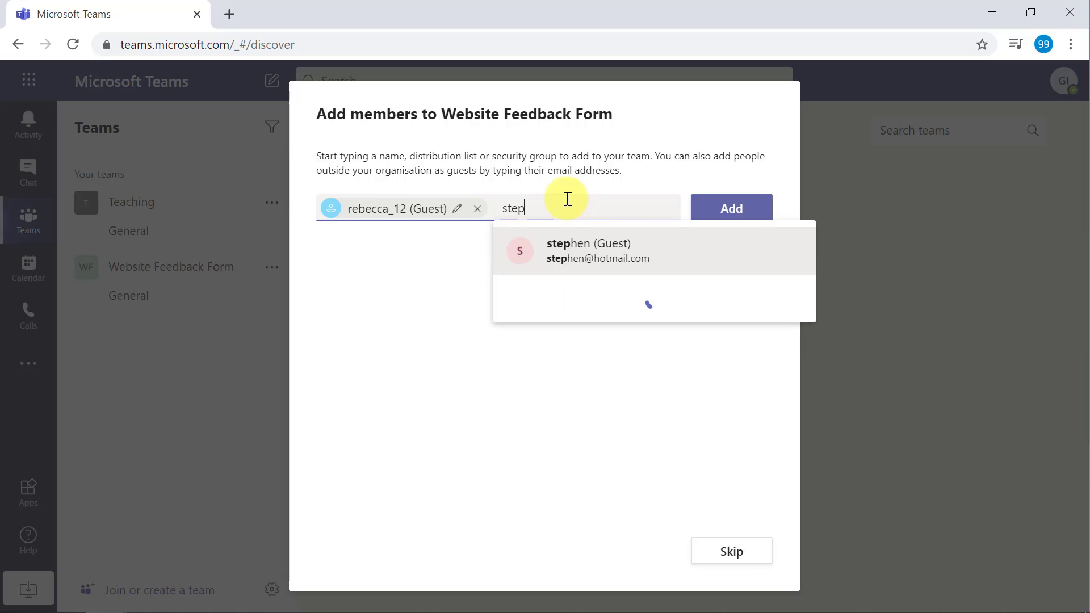
click(584, 256)
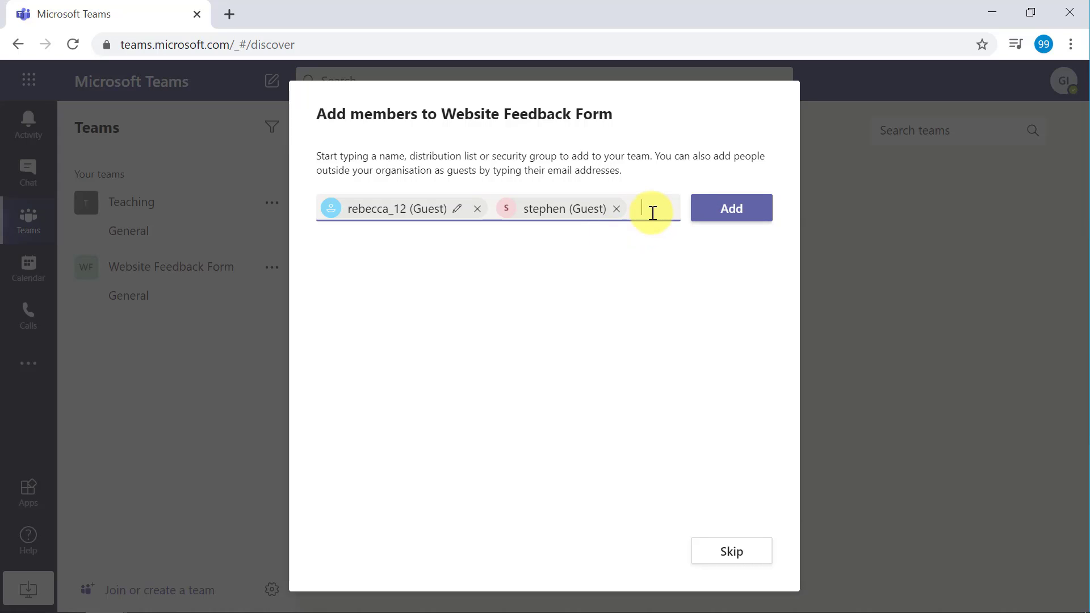
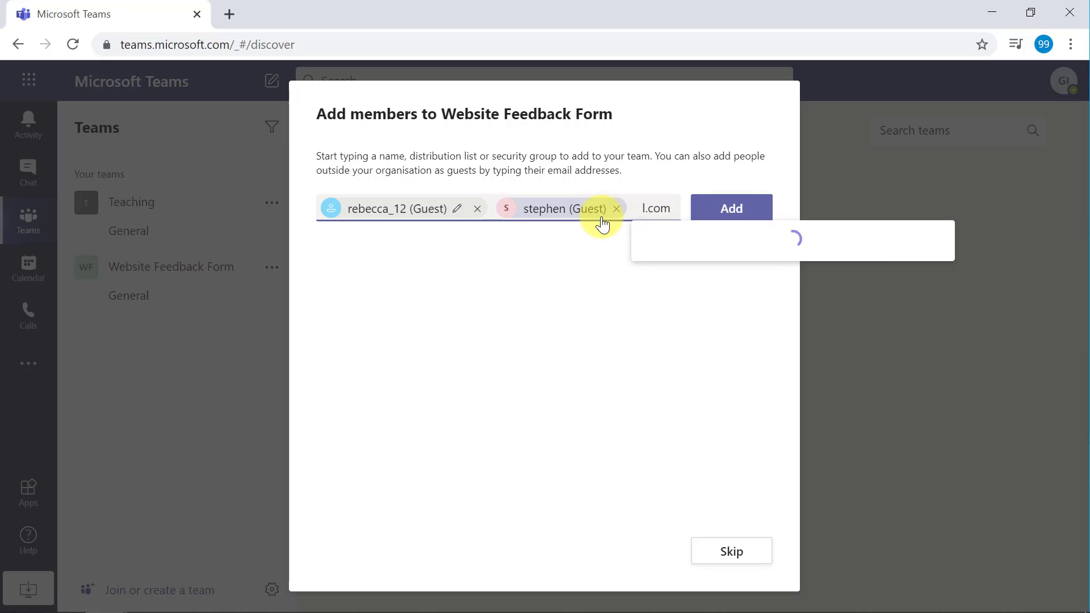
click(713, 251)
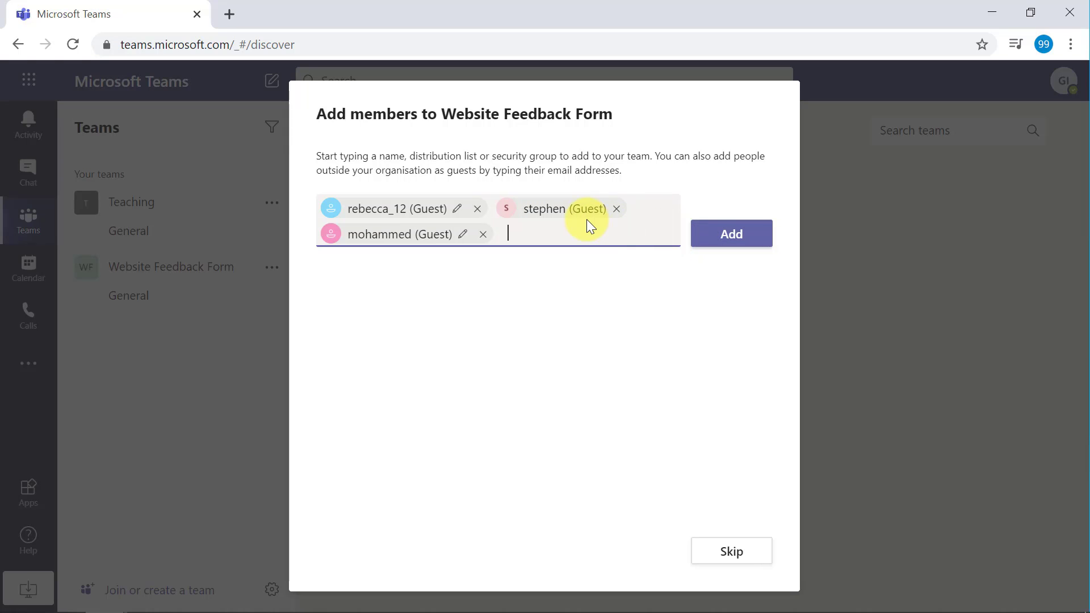
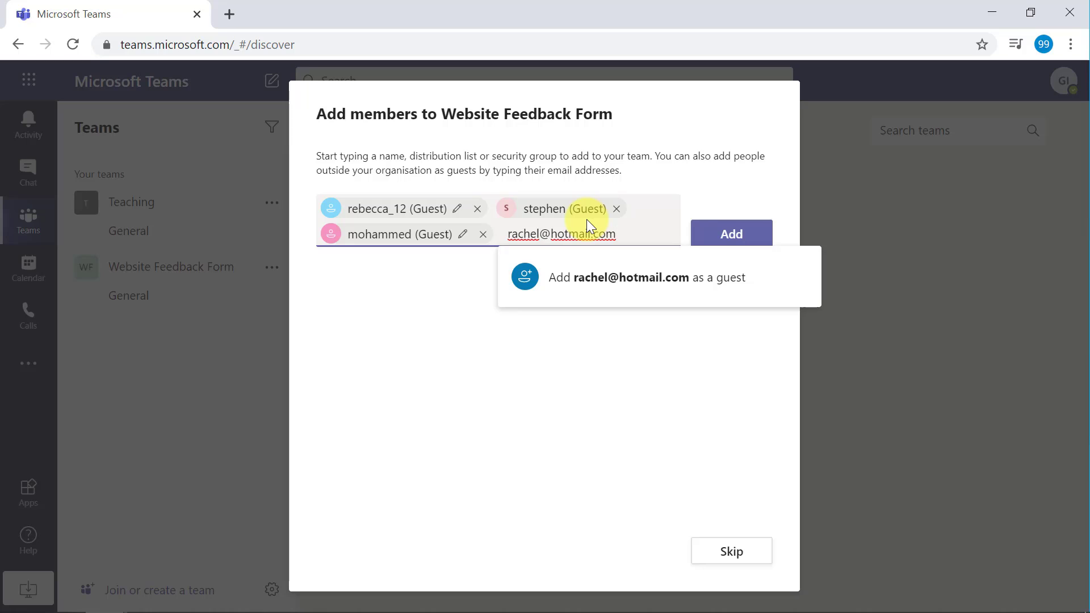
click(699, 281)
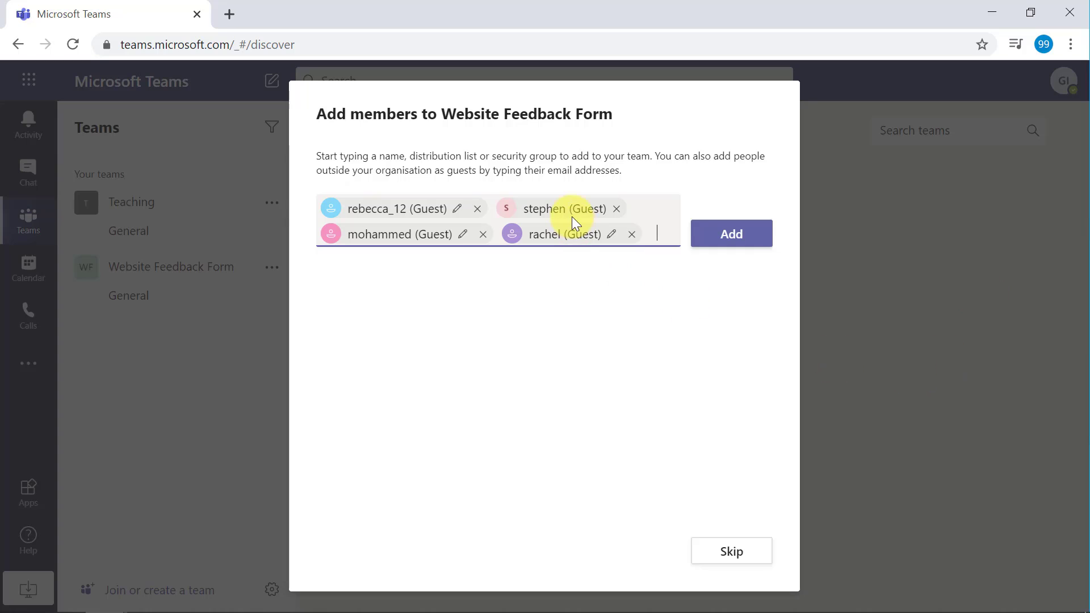
- Add all four guests to the team, close the dialog, and start a new General channel tab
mouse_move(571, 216)
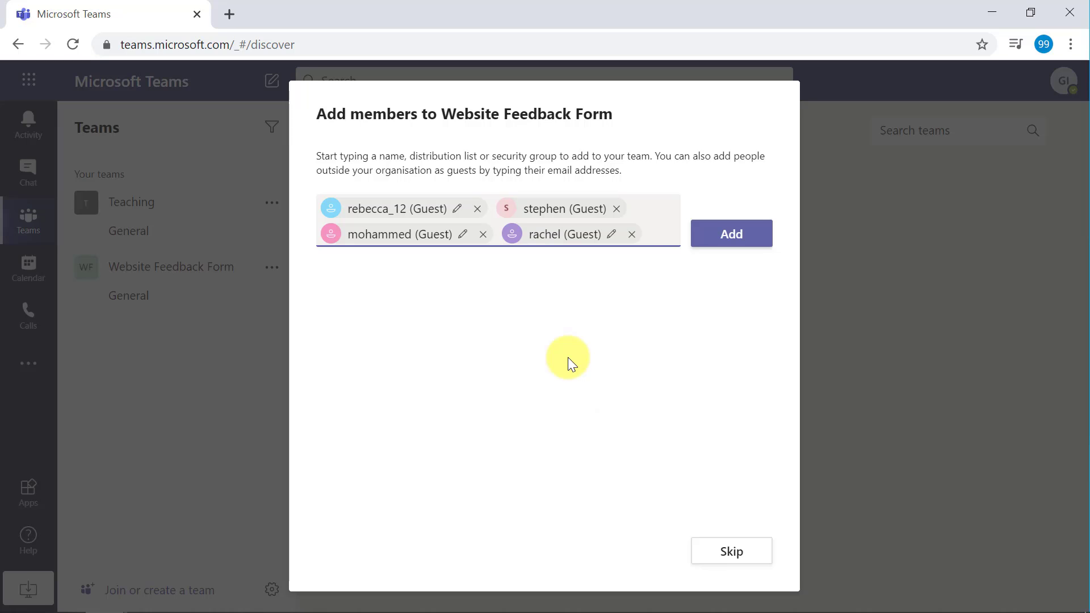
key(Return)
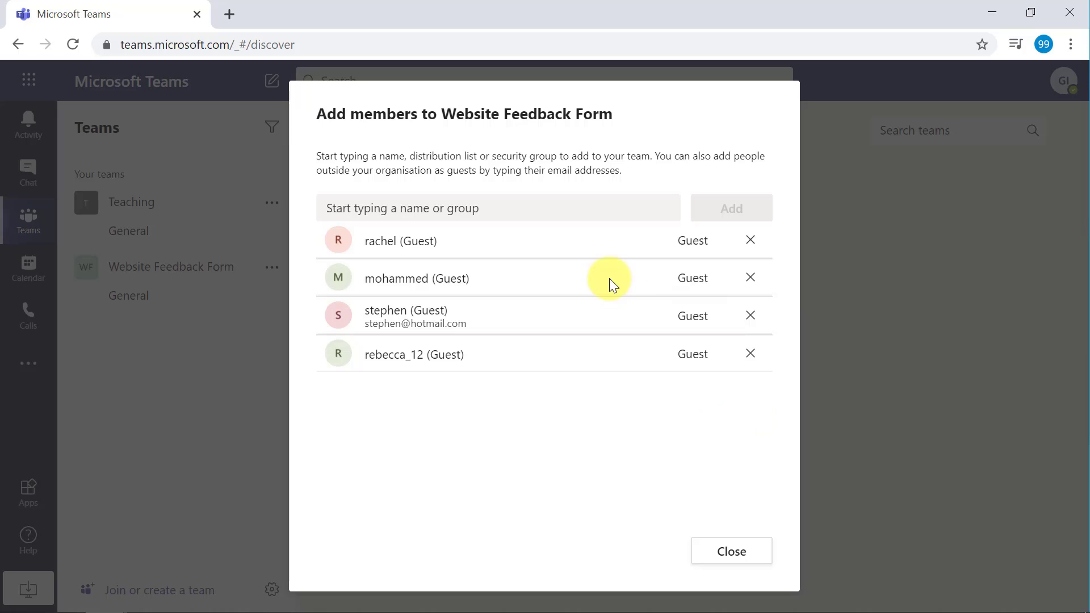
click(739, 557)
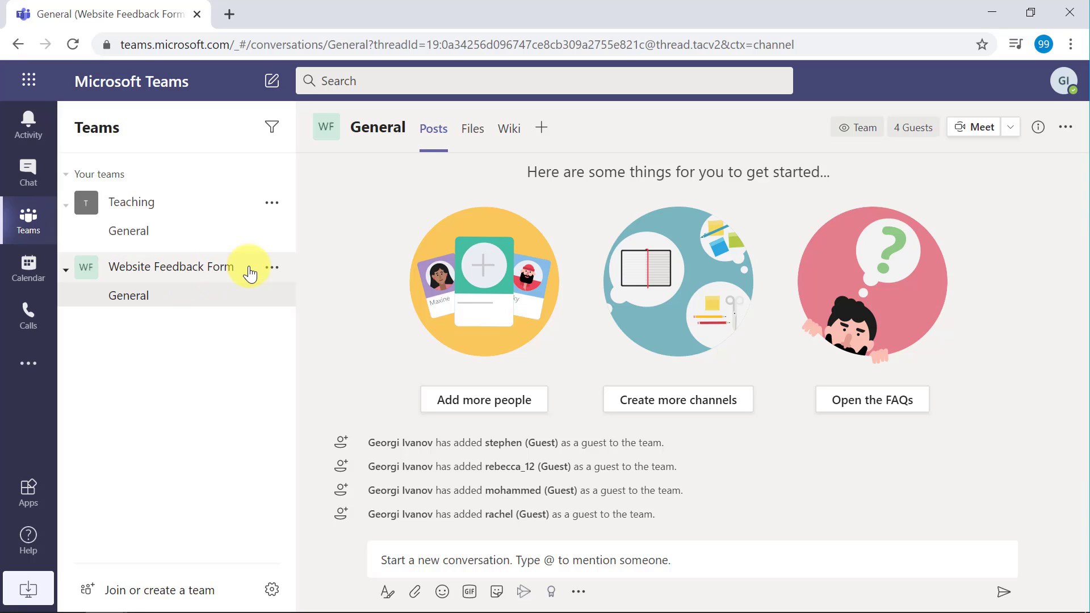
click(542, 132)
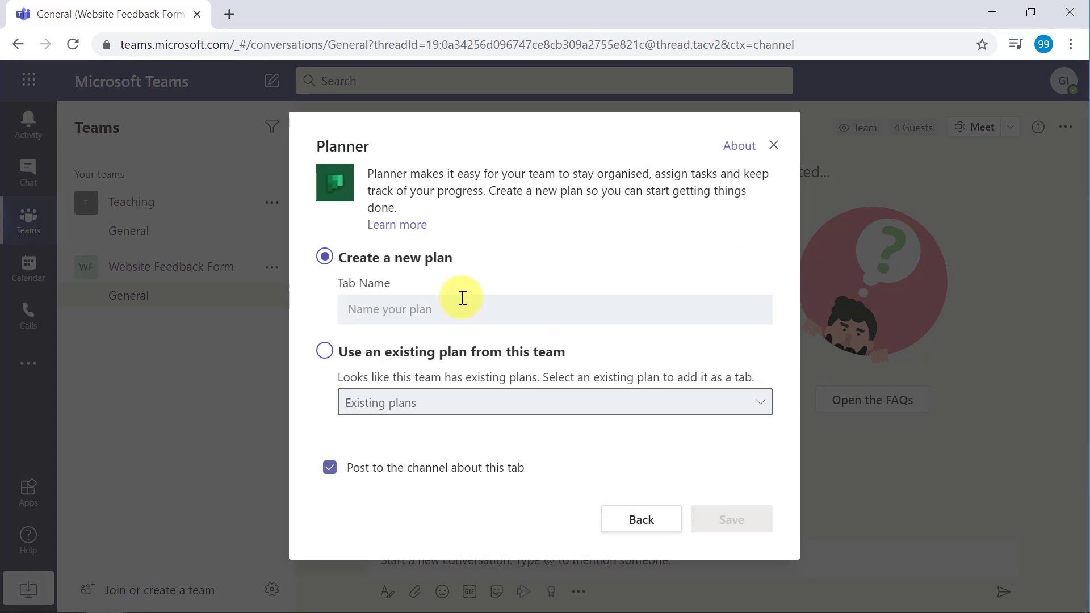
- Save a new Planner plan tab named 'Website Feedback Form' in the General channel
click(503, 308)
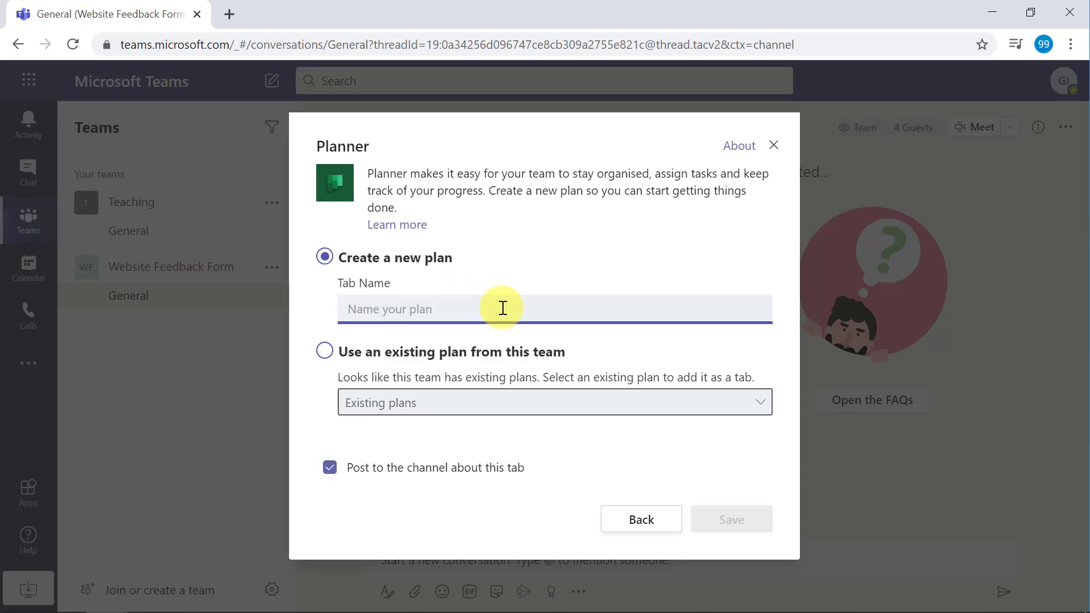
text(Website )
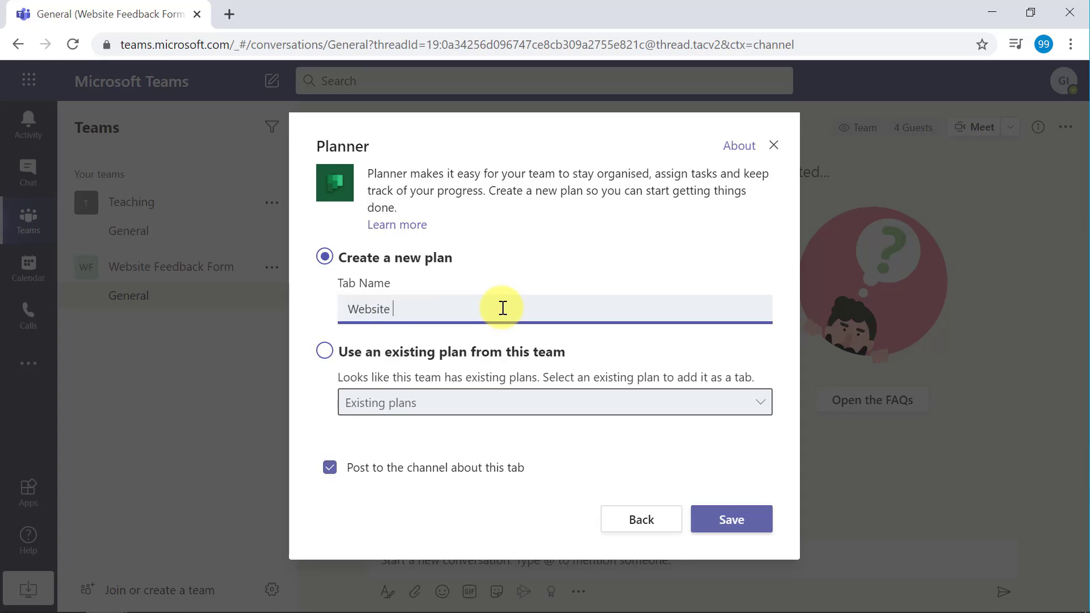
text(Feedback Form)
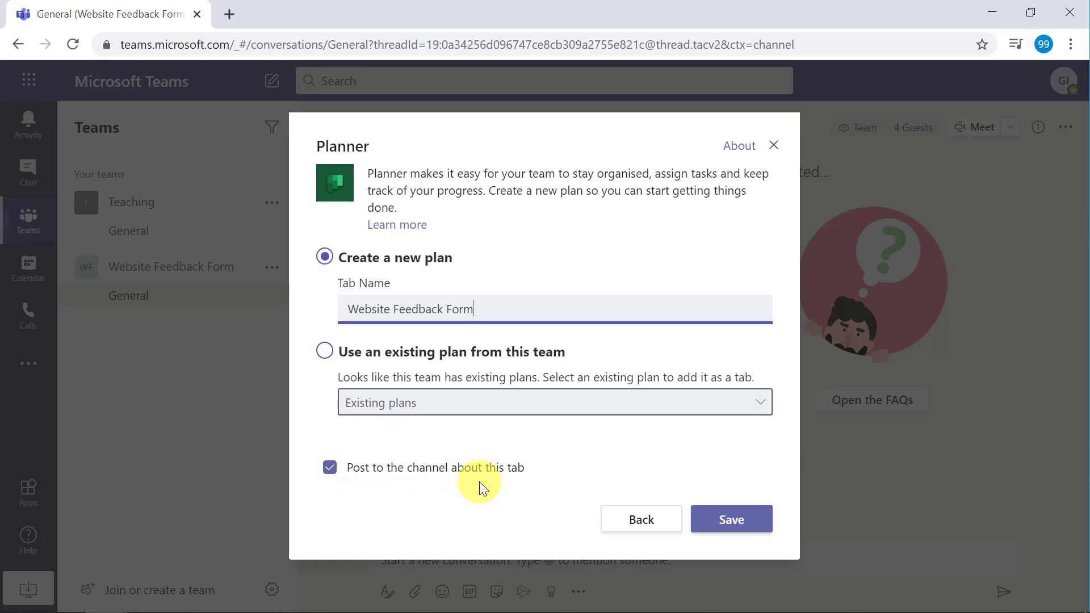
click(750, 518)
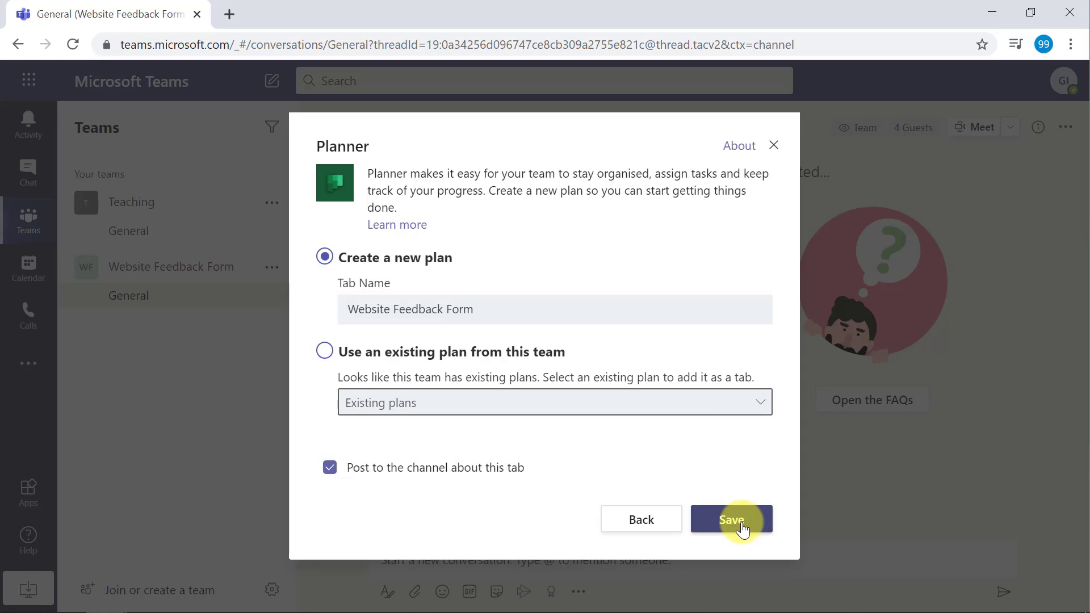
click(742, 528)
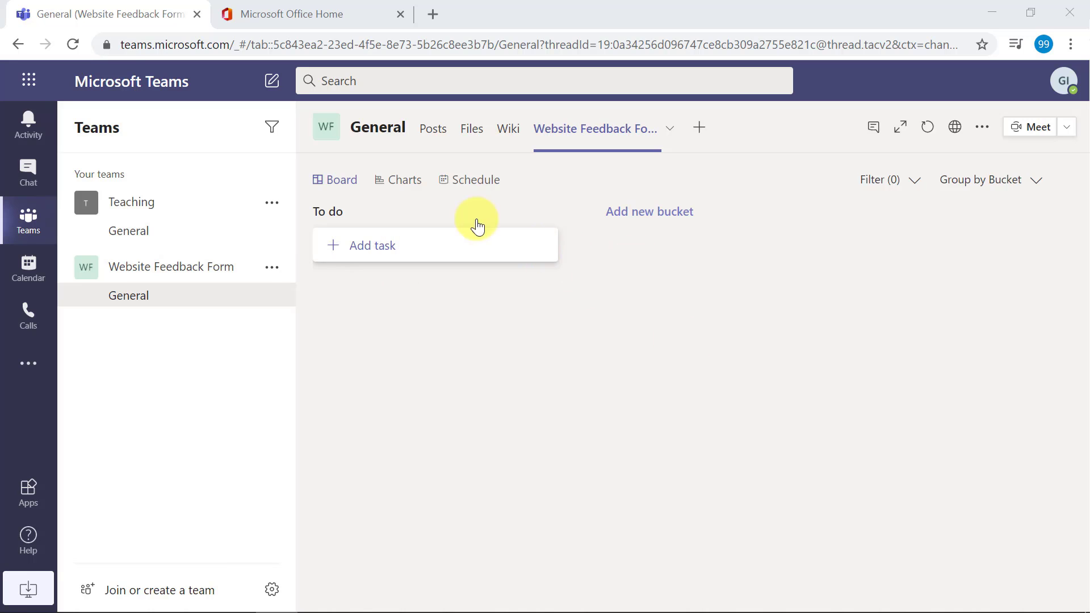
- Reopen the Website Feedback Form plan via its link card in the General channel posts
click(433, 139)
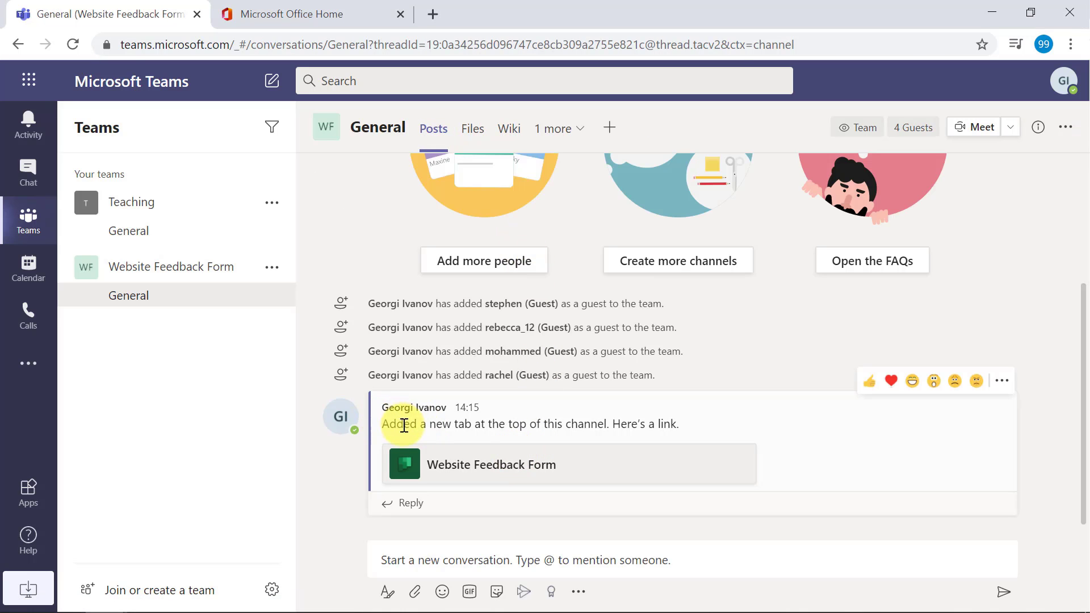
click(523, 473)
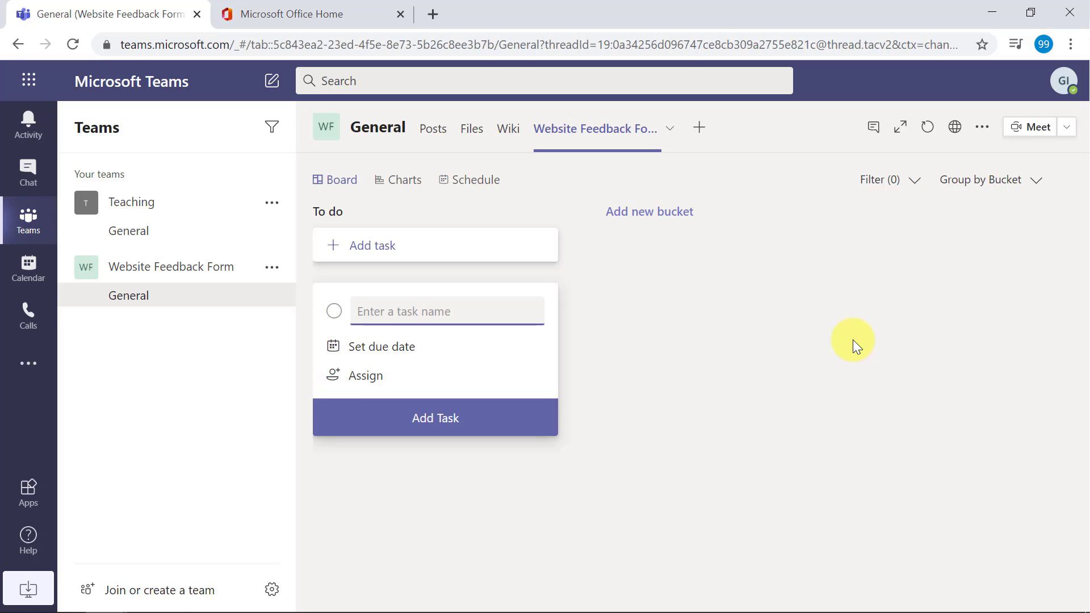
- Open Office Home from the app launcher and launch Planner from its home page
click(34, 88)
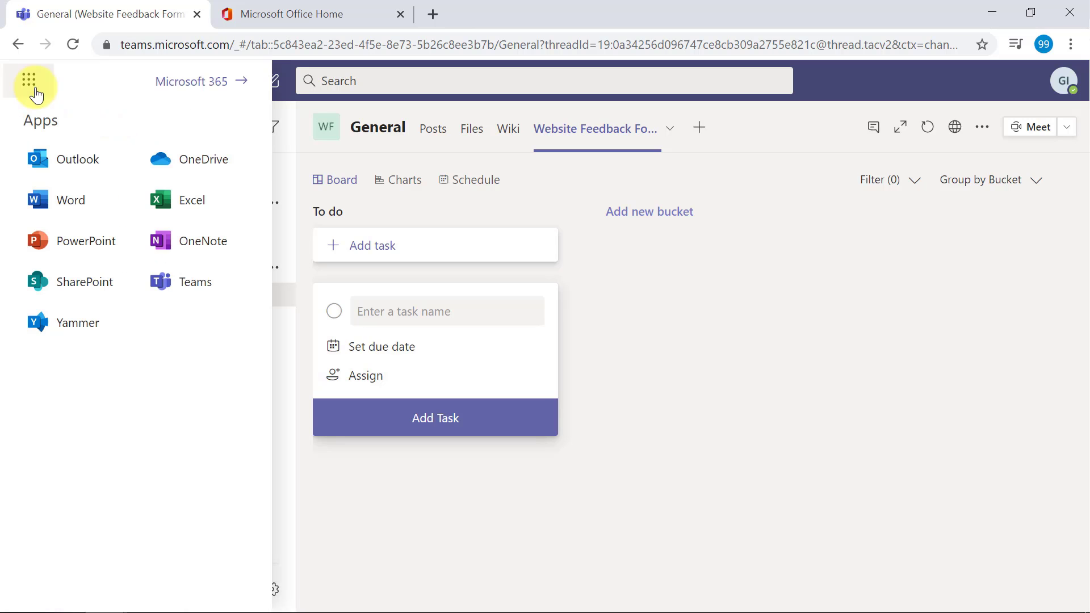
click(191, 81)
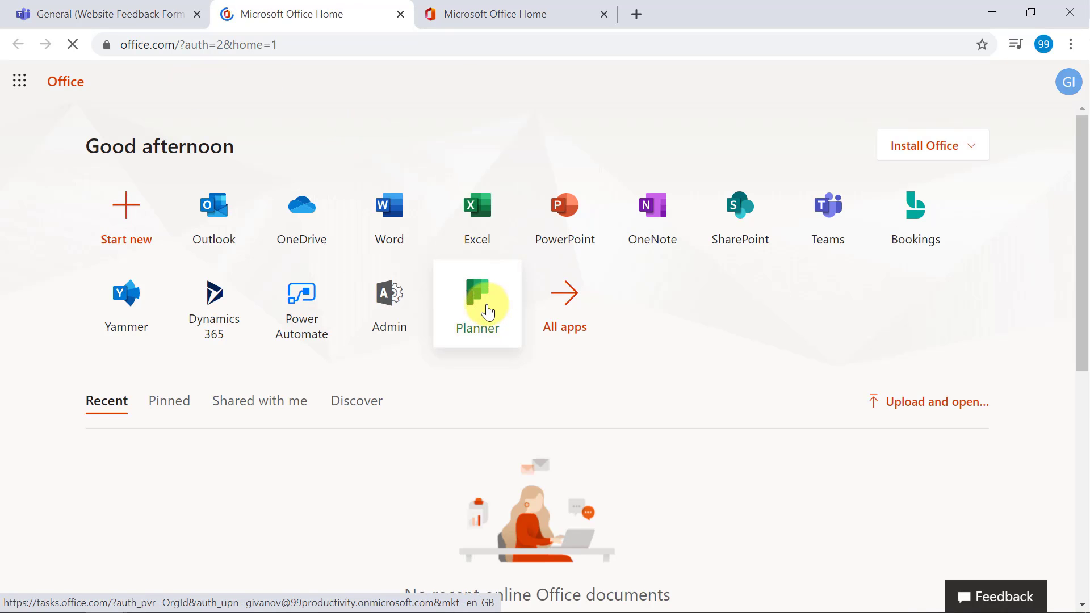
click(486, 311)
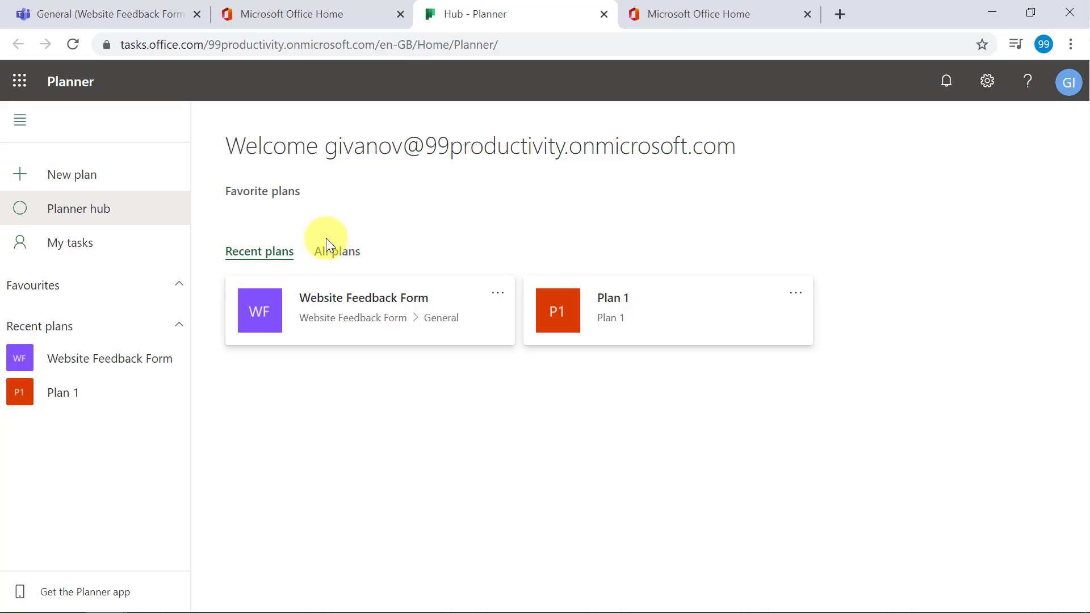
- Open the Website Feedback Form card under Recent plans to show its empty To do bucket
click(379, 306)
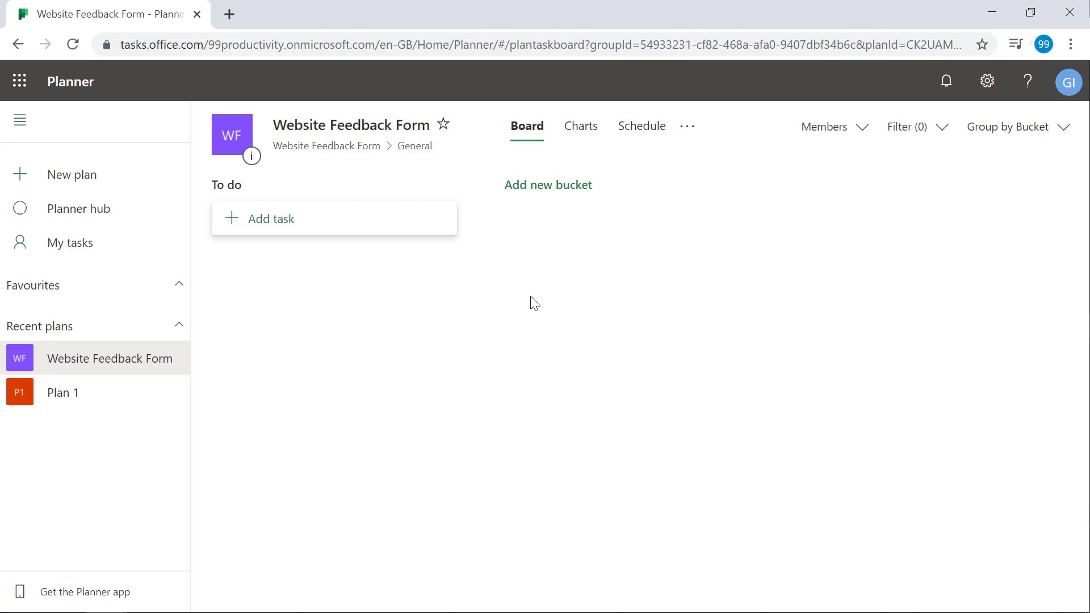
- Rename the To do bucket to 'Business Case'
click(249, 190)
drag(260, 184, 224, 185)
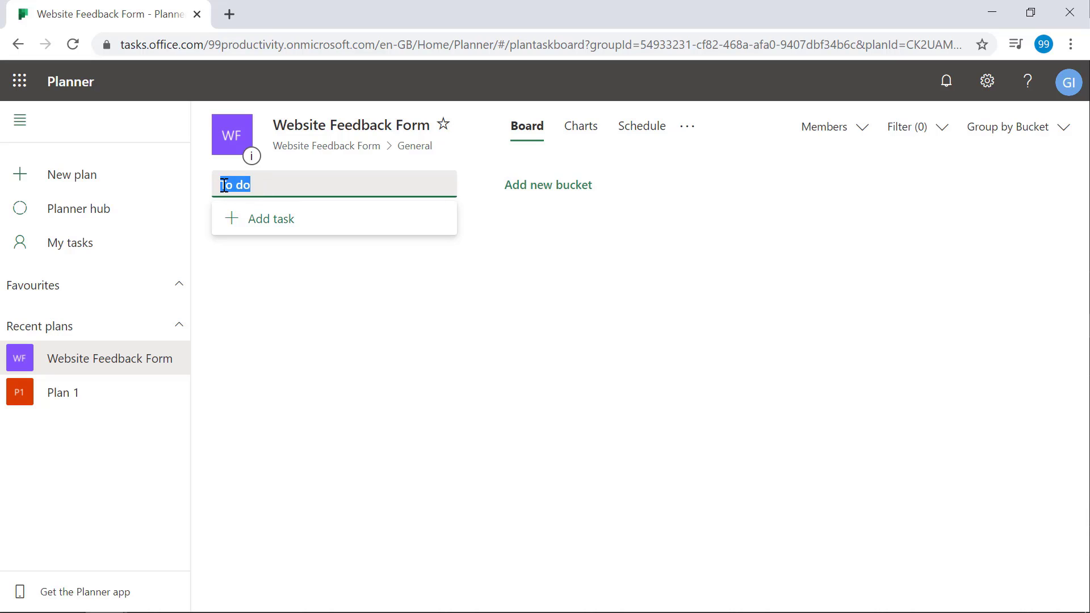
text(Business Case)
click(537, 240)
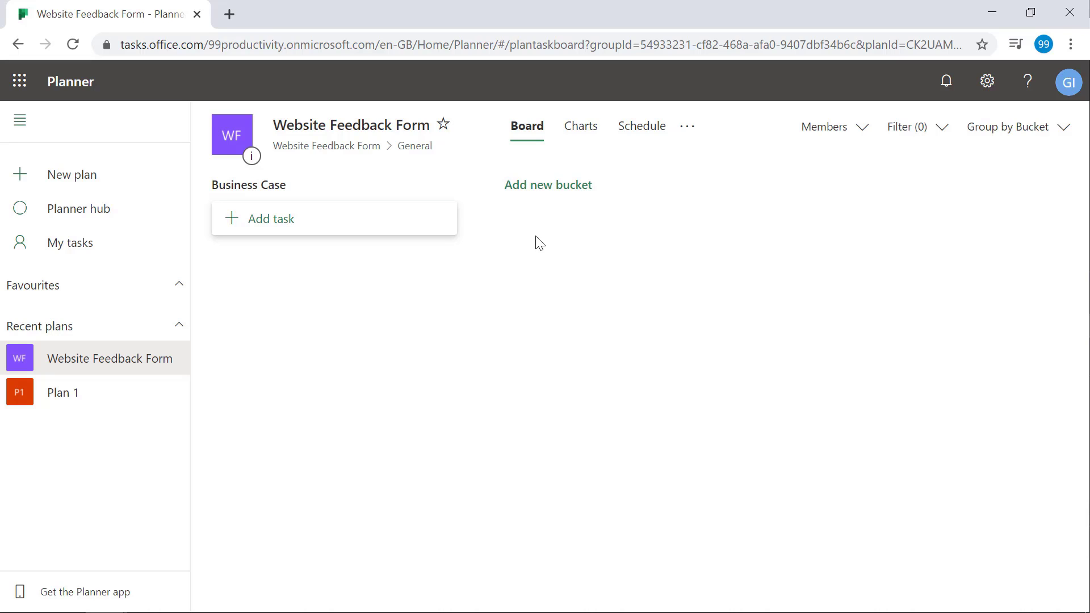
- Add the Analysis and Development buckets
click(542, 192)
text(Analysis)
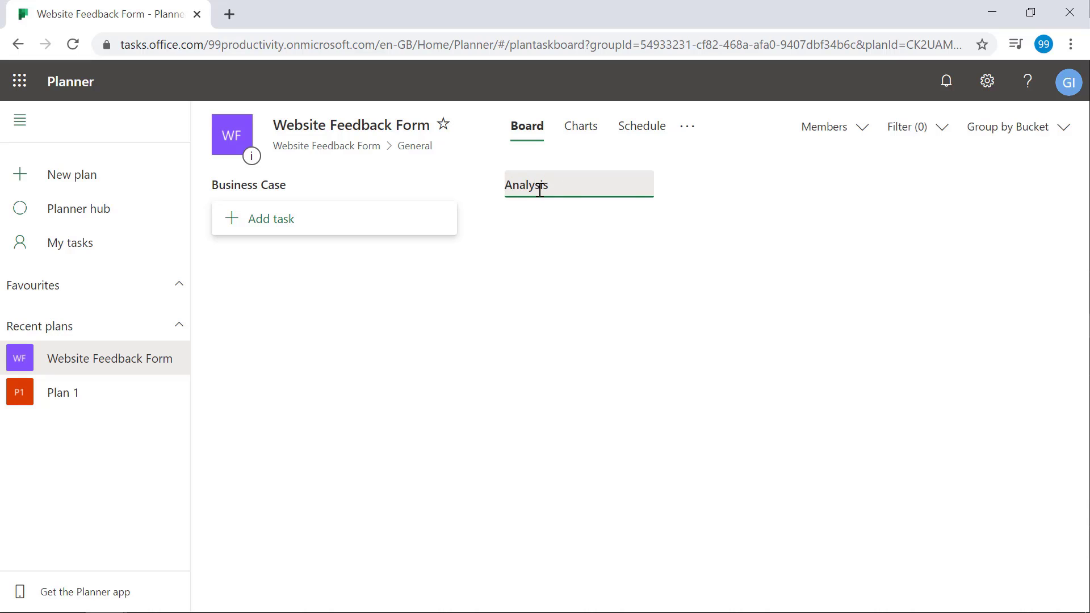
click(642, 231)
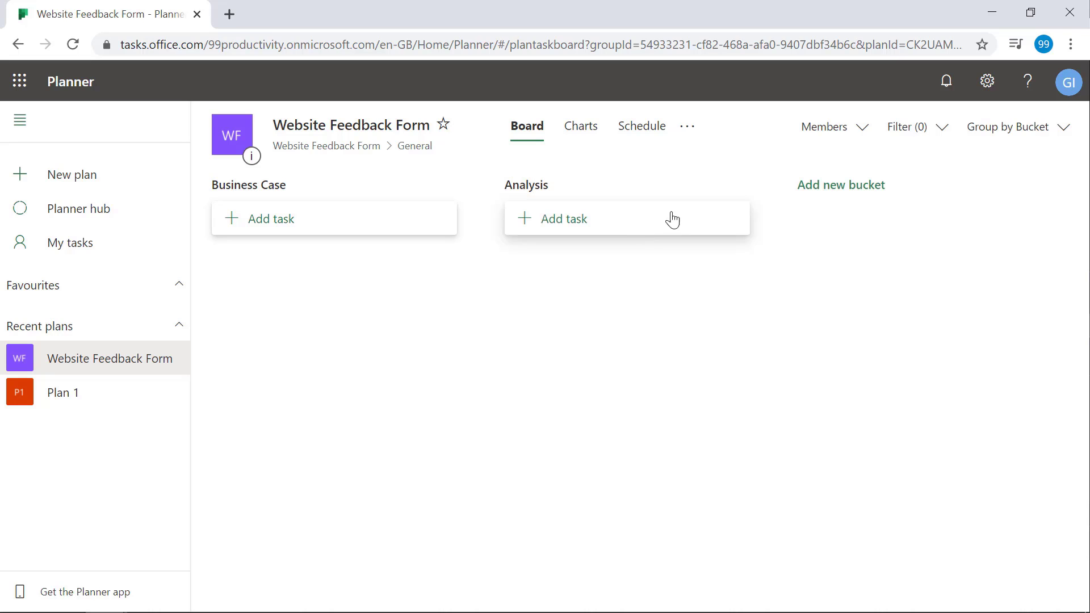
click(818, 191)
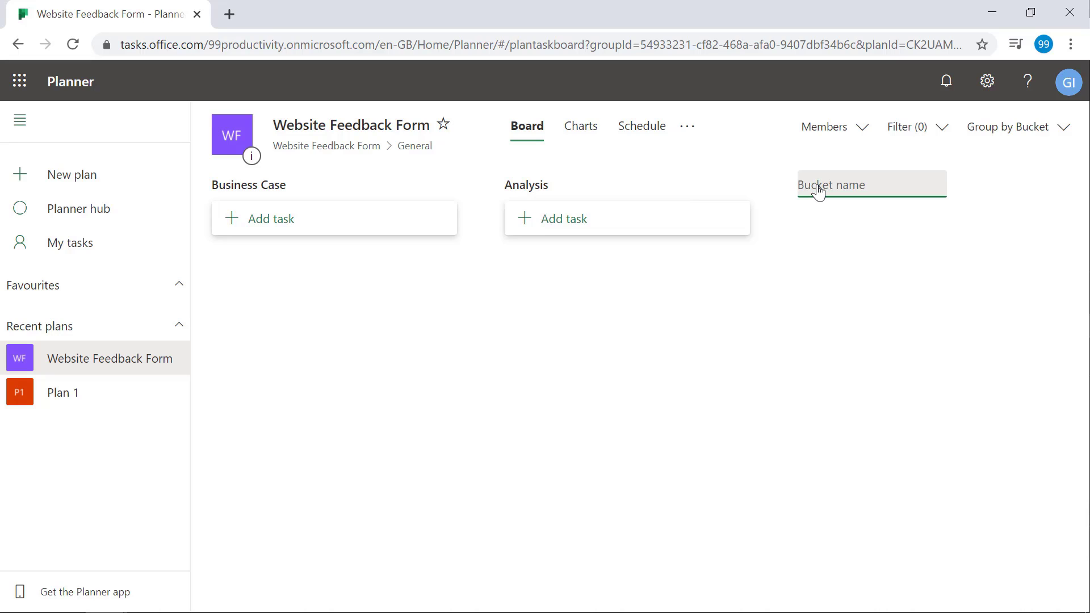
text(Development)
key(Return)
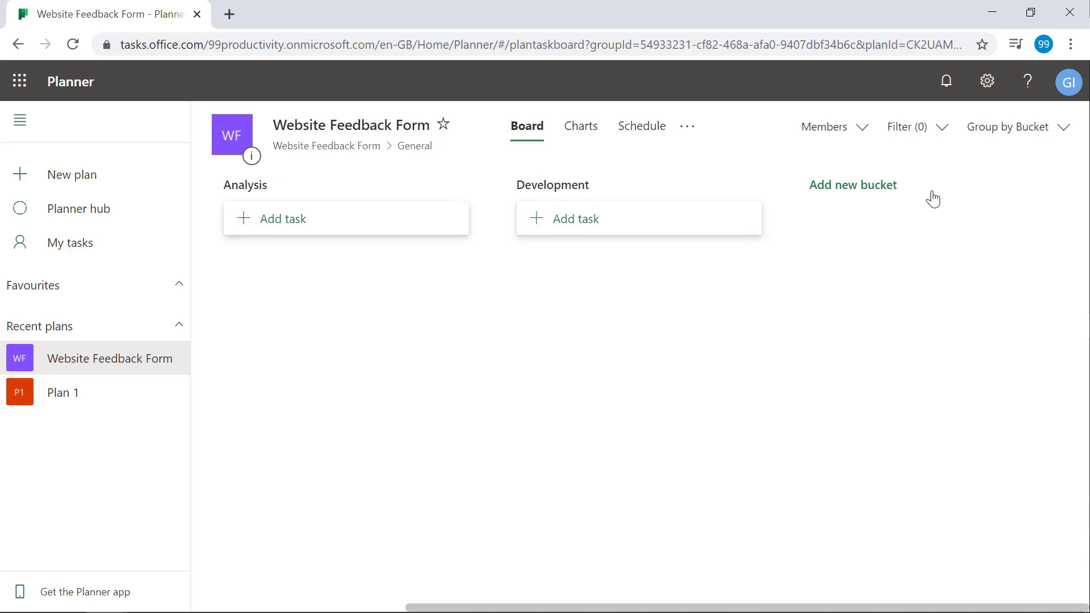
- Add the Testing and Release and Maintenance buckets
click(850, 198)
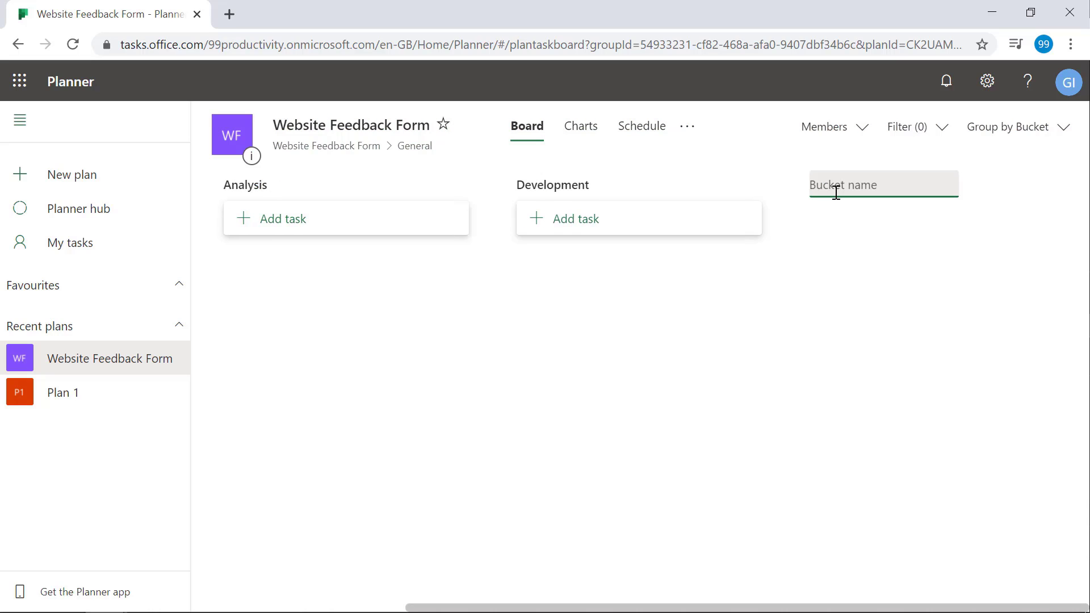
text(Testing)
key(Return)
click(847, 193)
text(R)
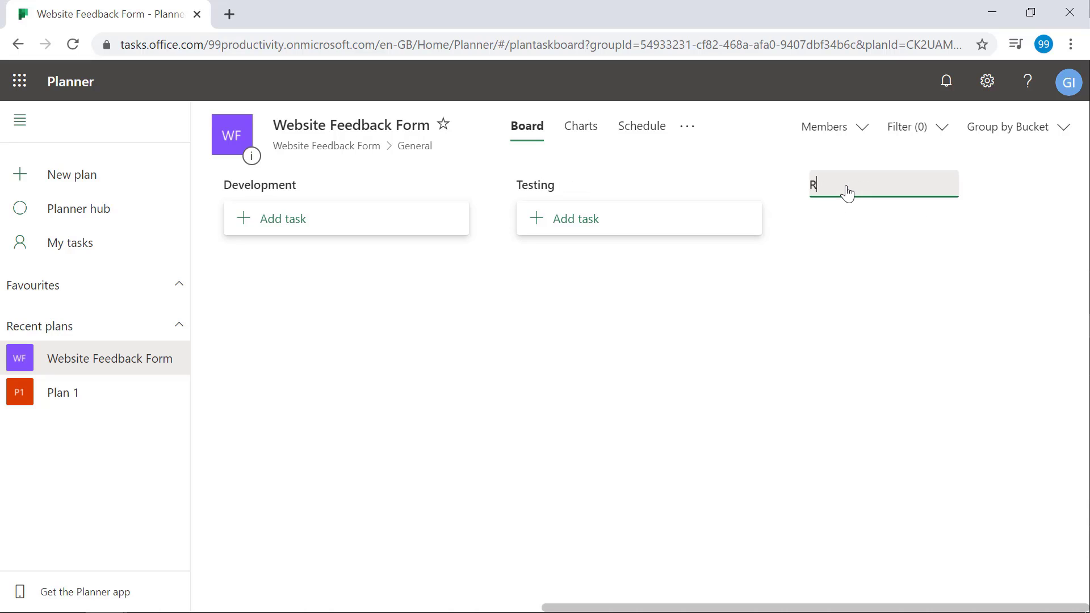
text(elease and Maintenance)
key(Return)
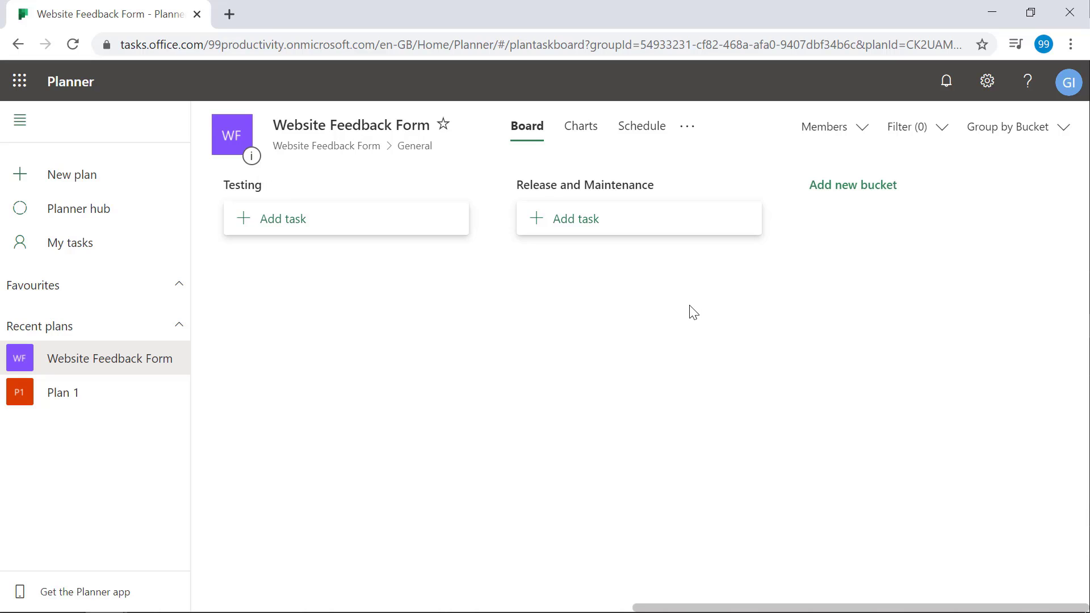
click(495, 287)
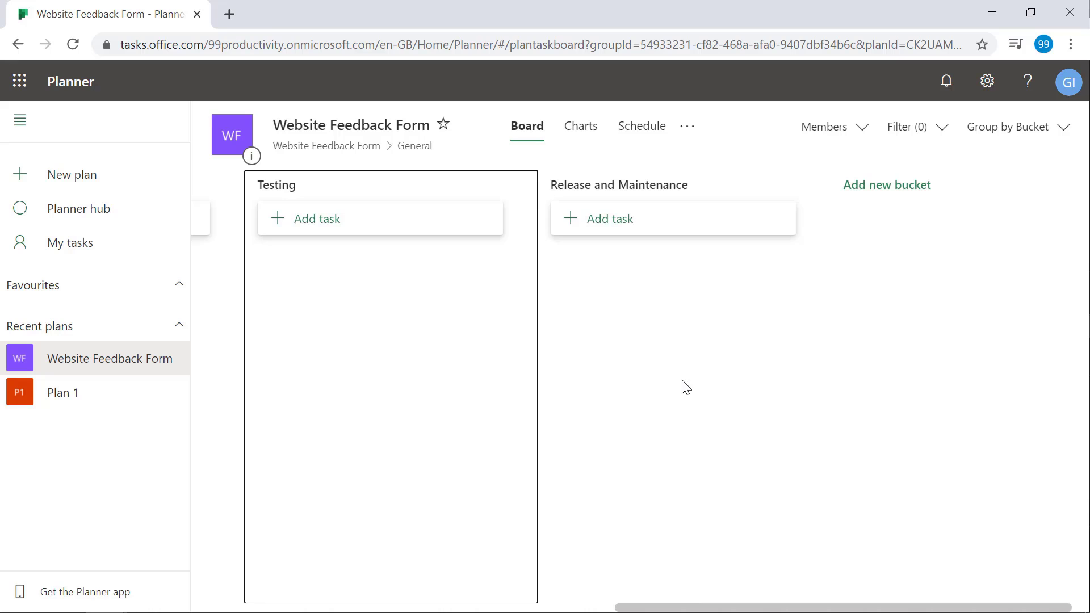
- Scroll the board back to the start and zoom the page to 80% so four buckets fit
drag(681, 606, 185, 246)
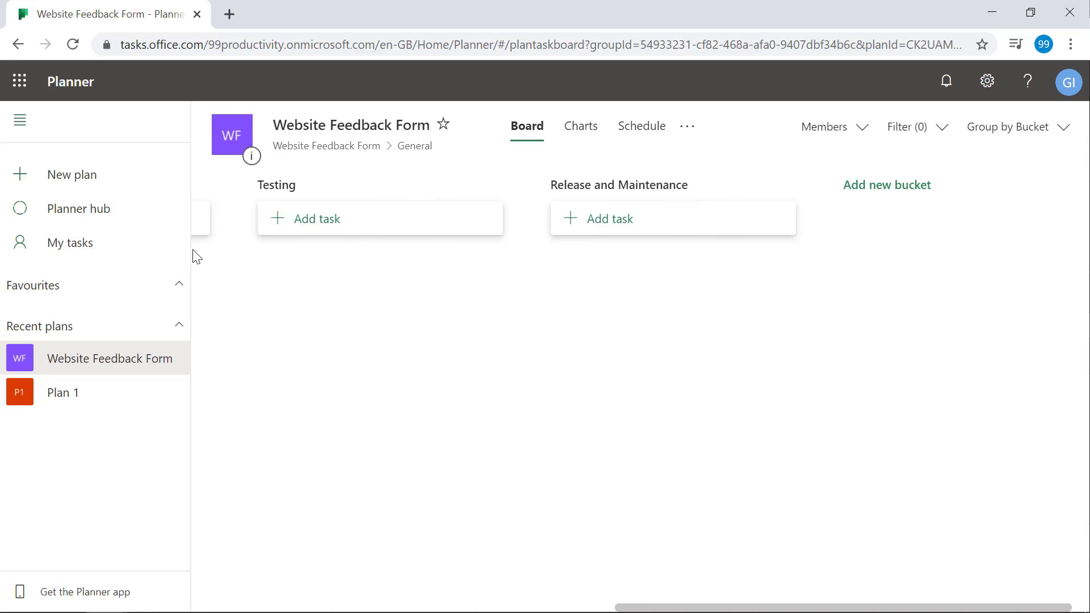
drag(640, 607, 180, 535)
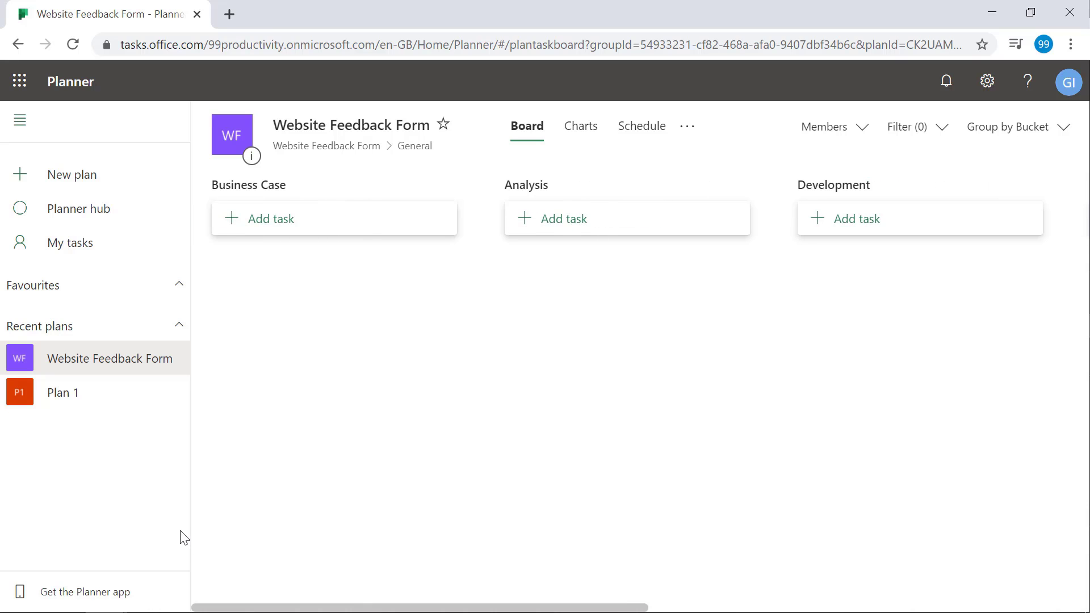
key(ctrl+minus)
key(ctrl+minus)
key(ctrl+minus)
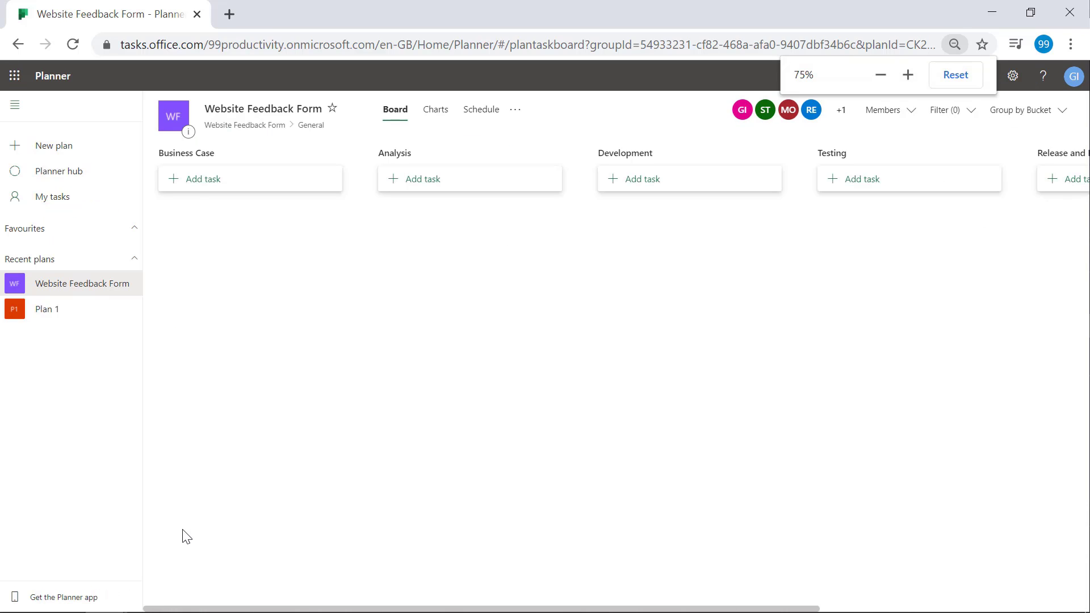
key(ctrl+plus)
key(ctrl+plus)
key(ctrl+plus)
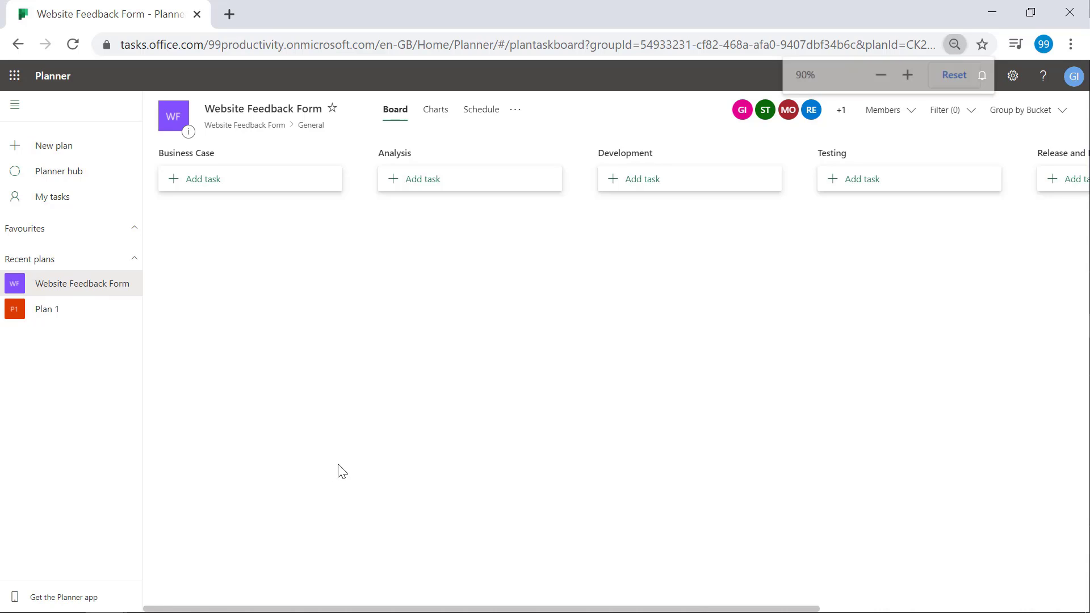
click(880, 76)
click(880, 75)
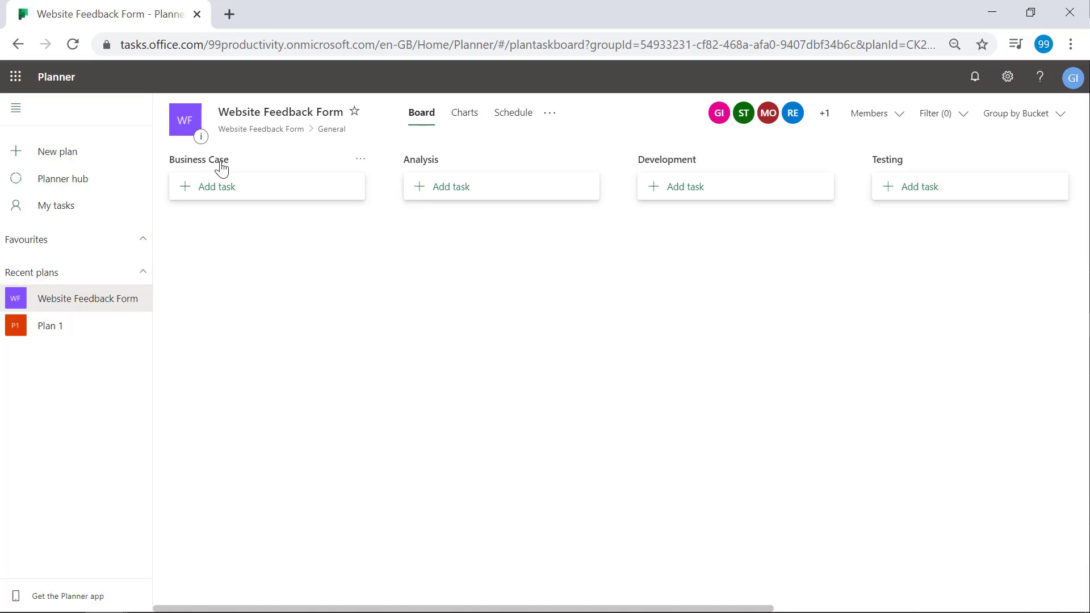
- Drag Business Case after Analysis and back to first, then dismiss its bucket options
drag(220, 163, 562, 207)
drag(458, 171, 252, 179)
click(362, 163)
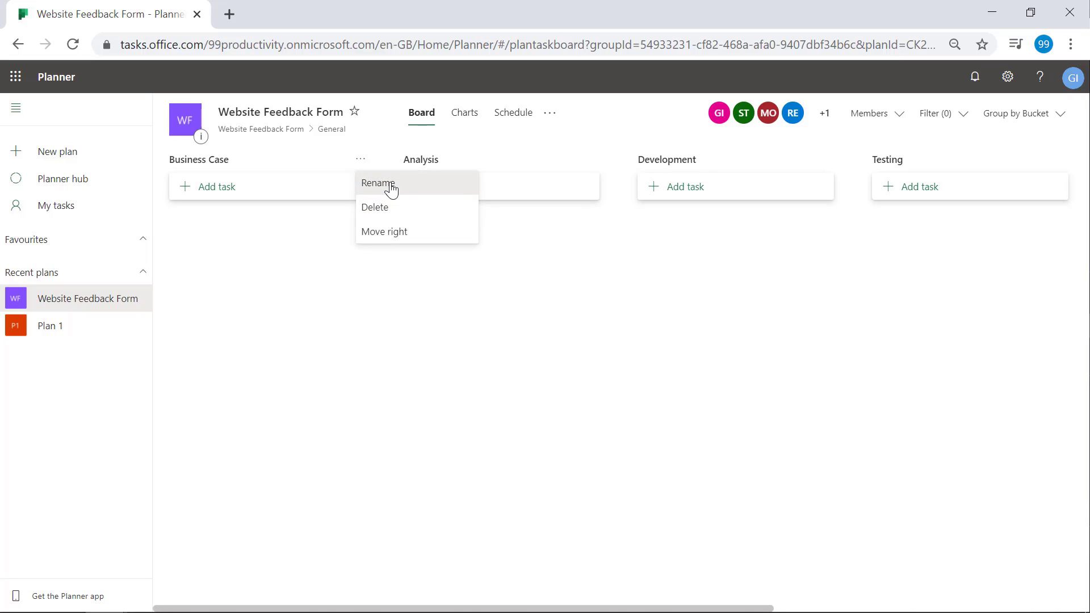
click(402, 304)
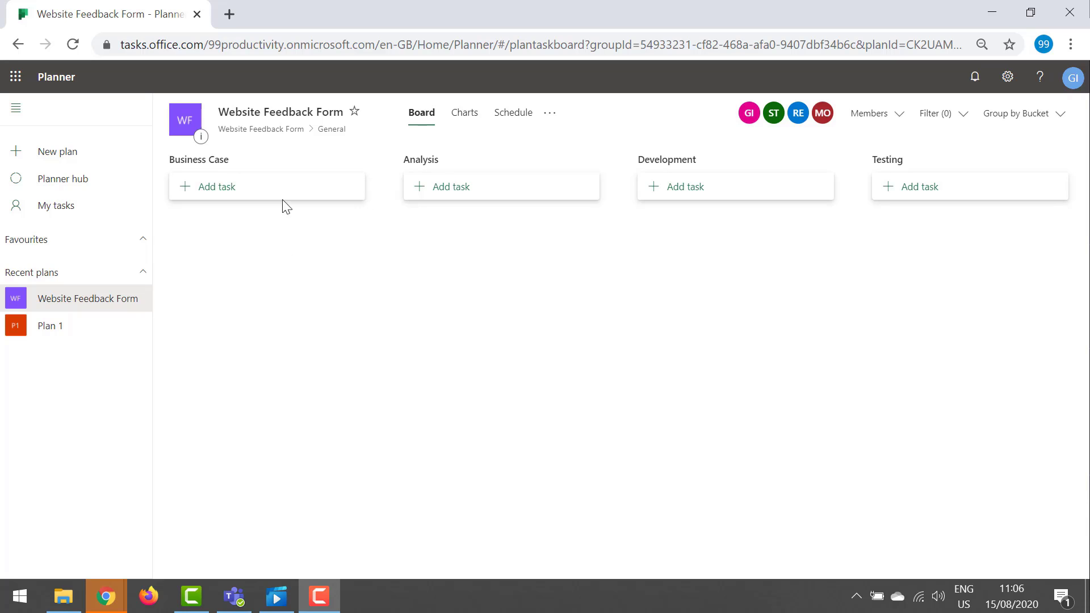
- Scroll the board left until the Business Case bucket is visible
click(560, 322)
key(Right)
key(Right)
key(Right)
key(Right)
key(Right)
key(Right)
key(Right)
key(Right)
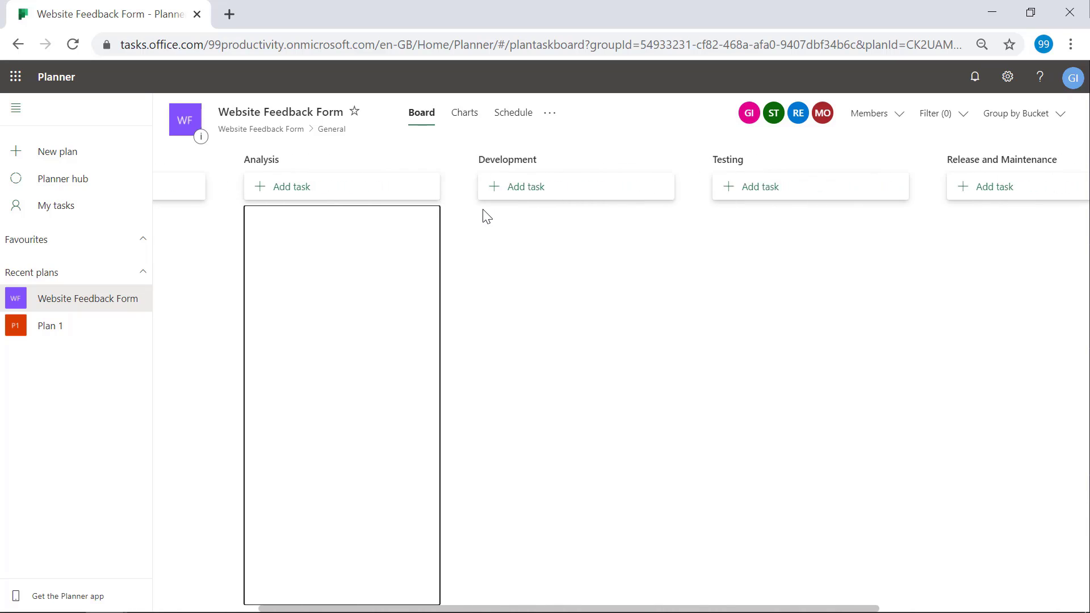
key(Left)
key(Left)
key(Left)
key(Left)
key(Left)
key(Left)
key(Left)
key(Left)
key(Left)
key(Left)
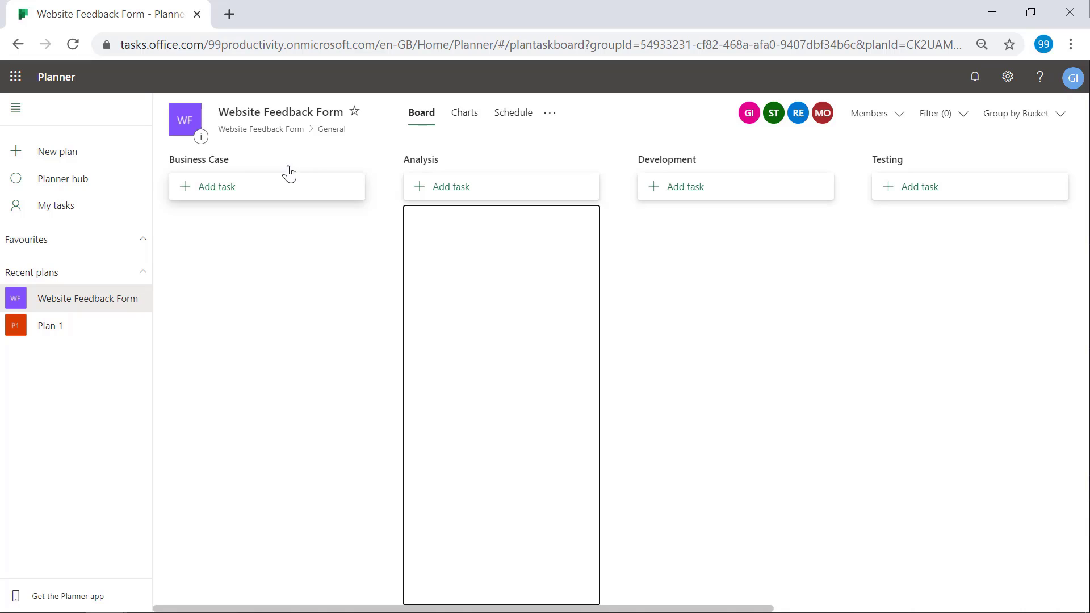
- Add tasks 'Create Business Case' then 'Approval of Business case' to the Business Case bucket
click(216, 192)
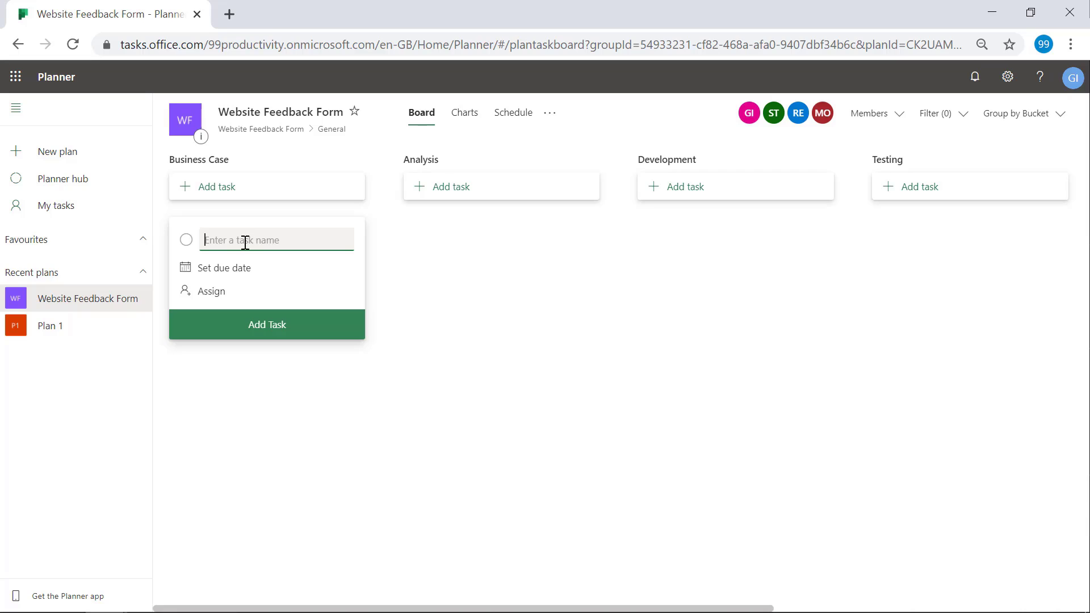
text(Create Business Case)
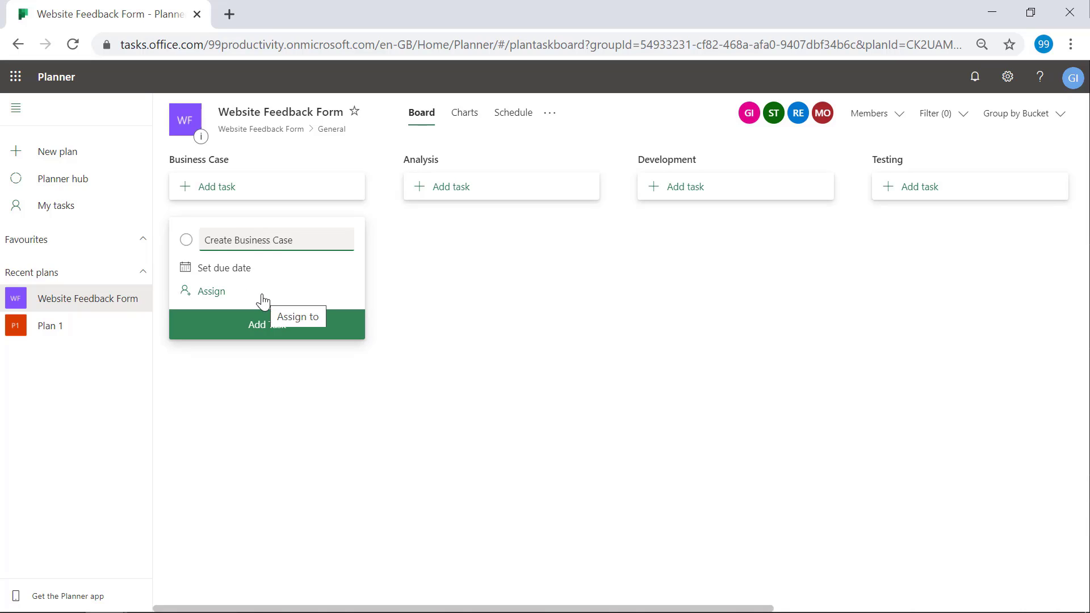
click(275, 330)
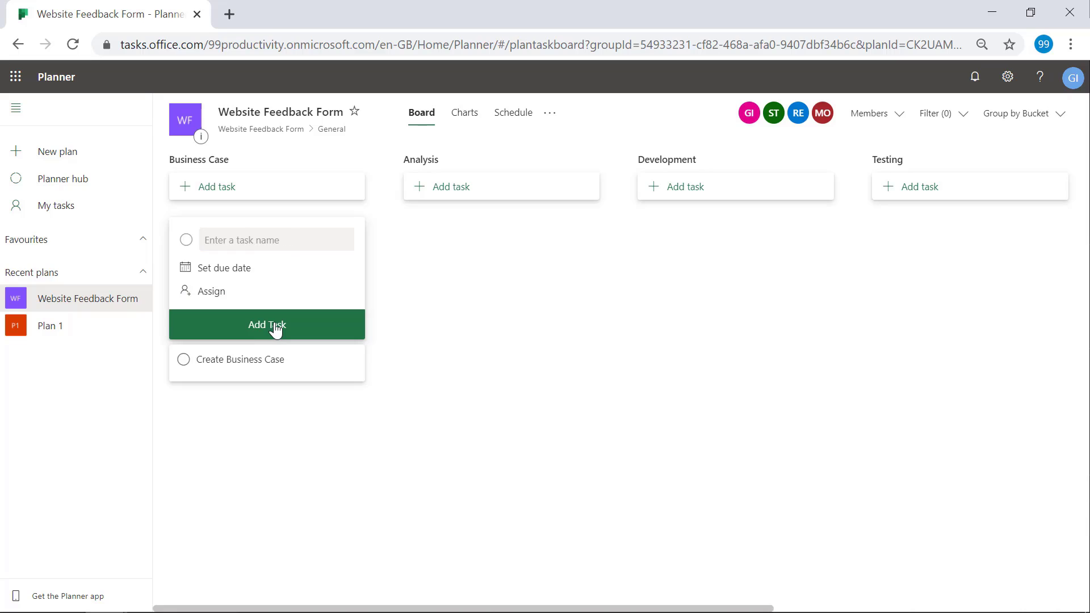
click(466, 322)
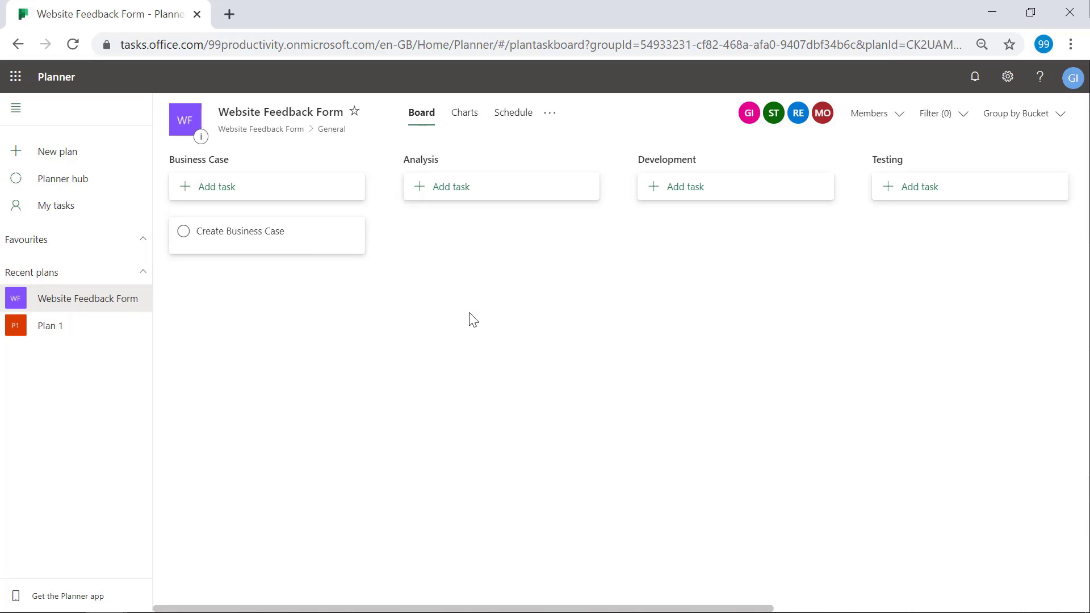
click(225, 188)
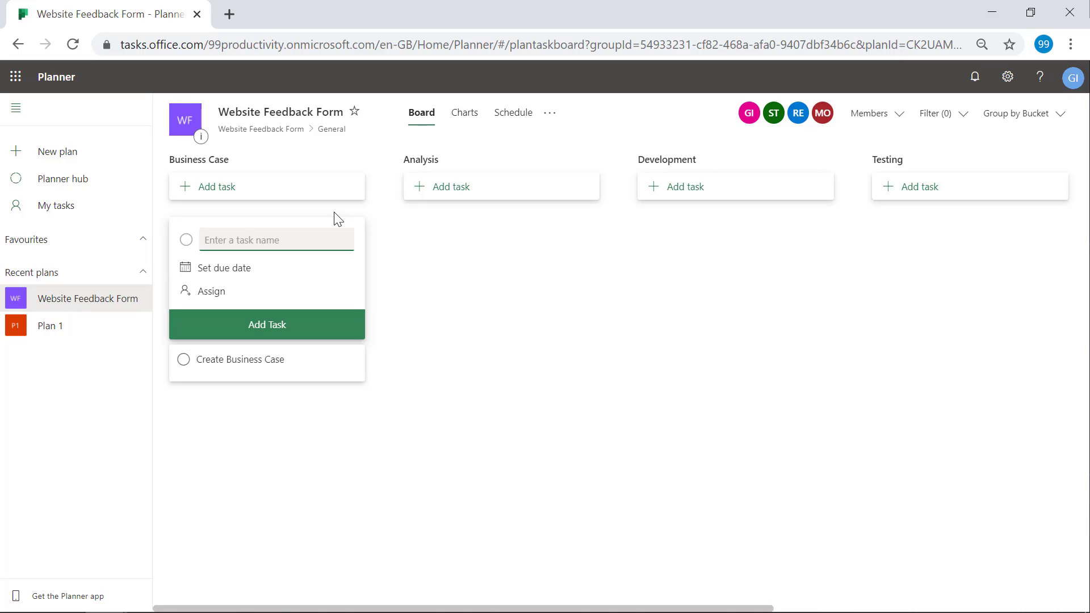
text(Approve al of Bu)
text(ss case)
click(282, 306)
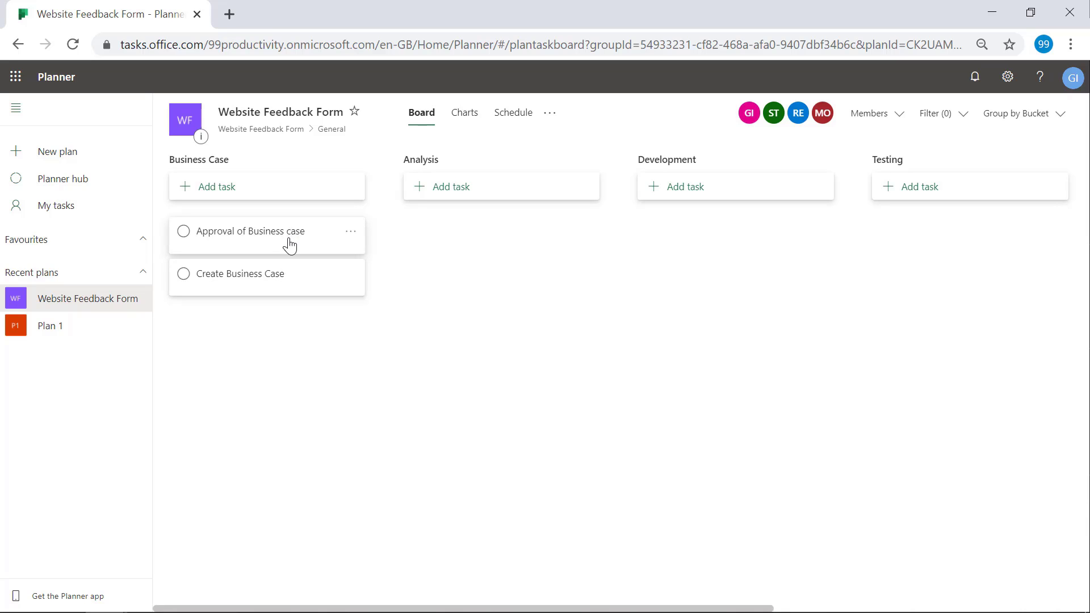
drag(288, 243, 267, 300)
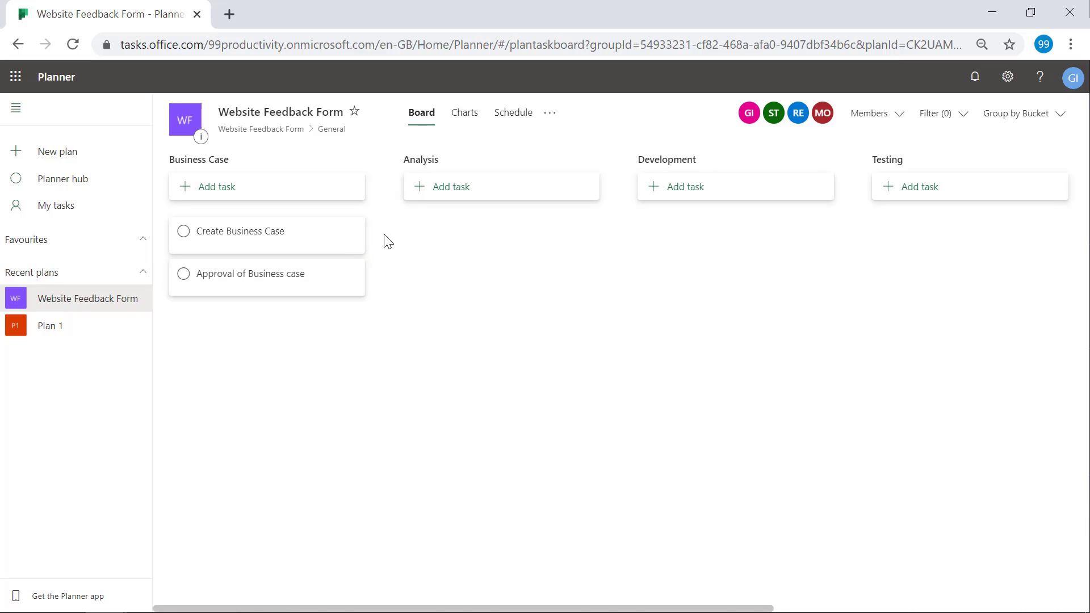
- Add Requirements gathering, Approval of the requirements, Create Mockup and Sign-off on feedback form to Analysis, in order
click(467, 196)
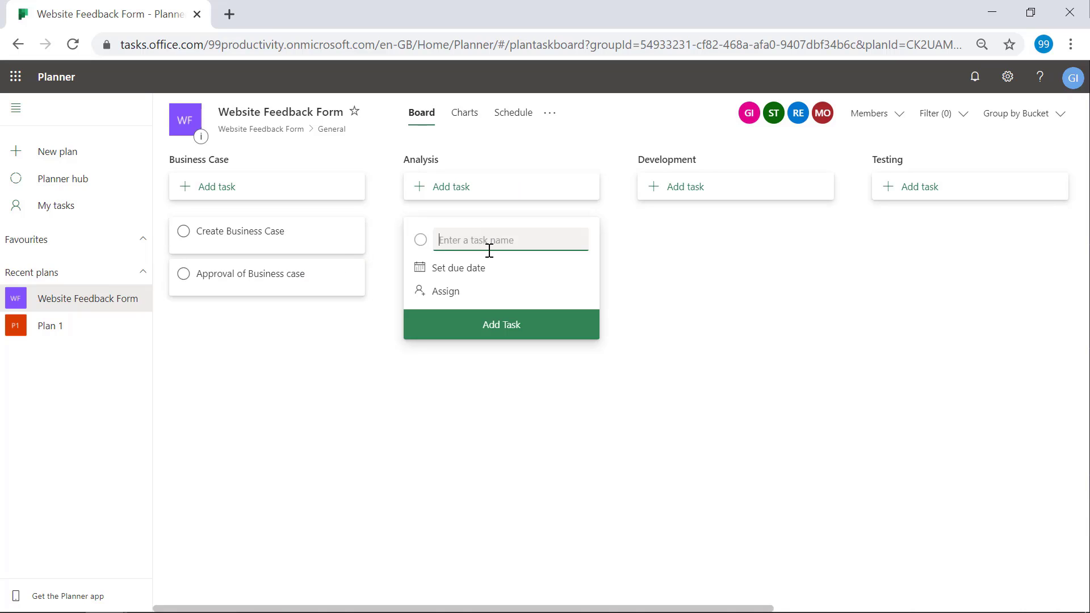
text(Requirements gathering)
click(502, 332)
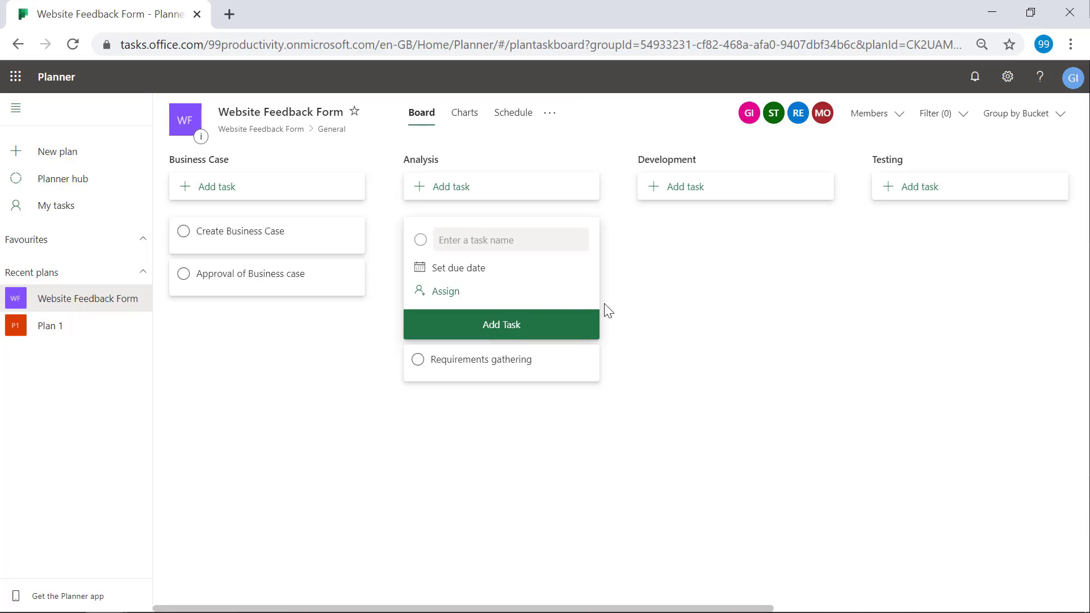
click(481, 243)
text(Approva)
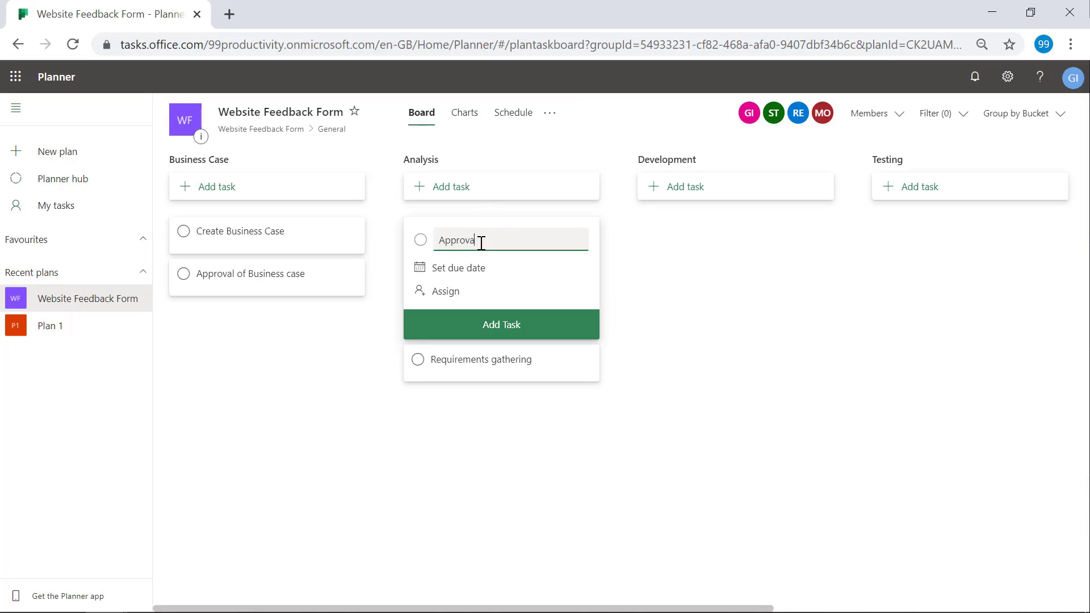
text(l of the requirements)
key(Return)
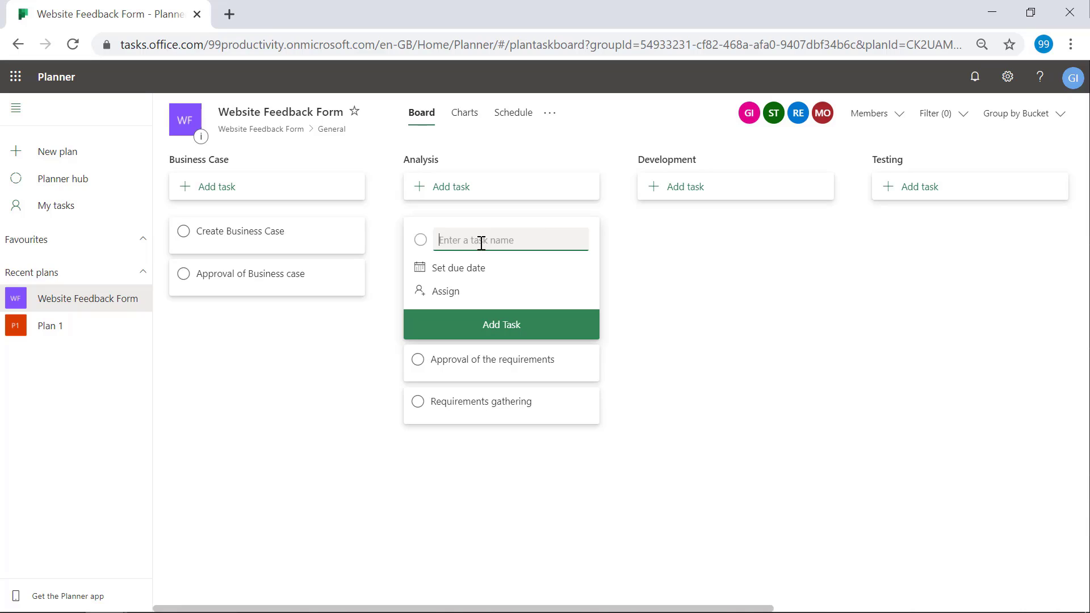
text(Create Mockup)
key(Return)
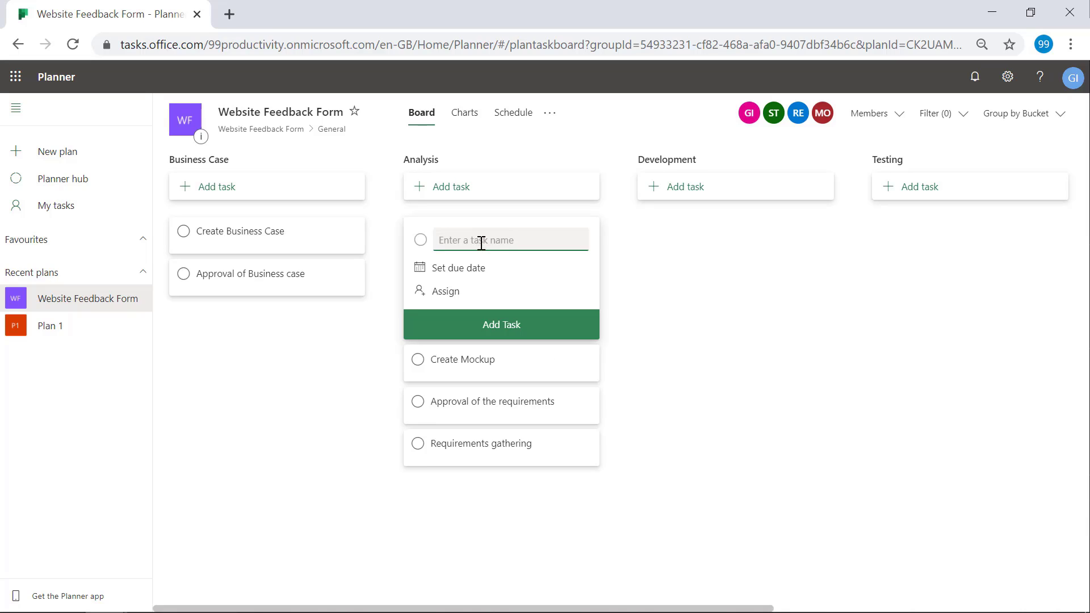
text(Sign-off on feedback form)
click(759, 257)
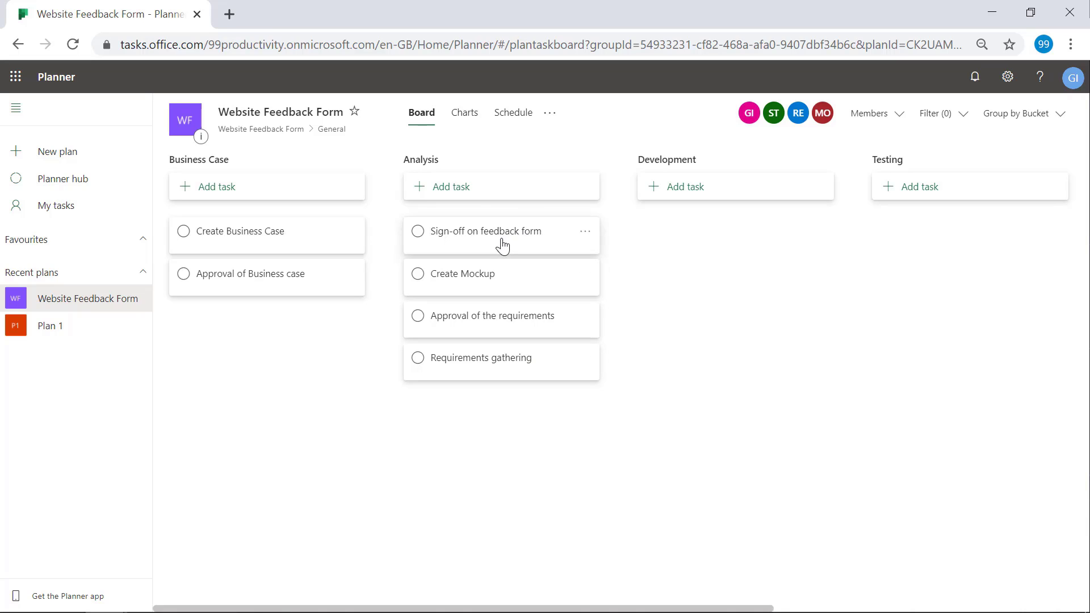
drag(502, 246, 499, 278)
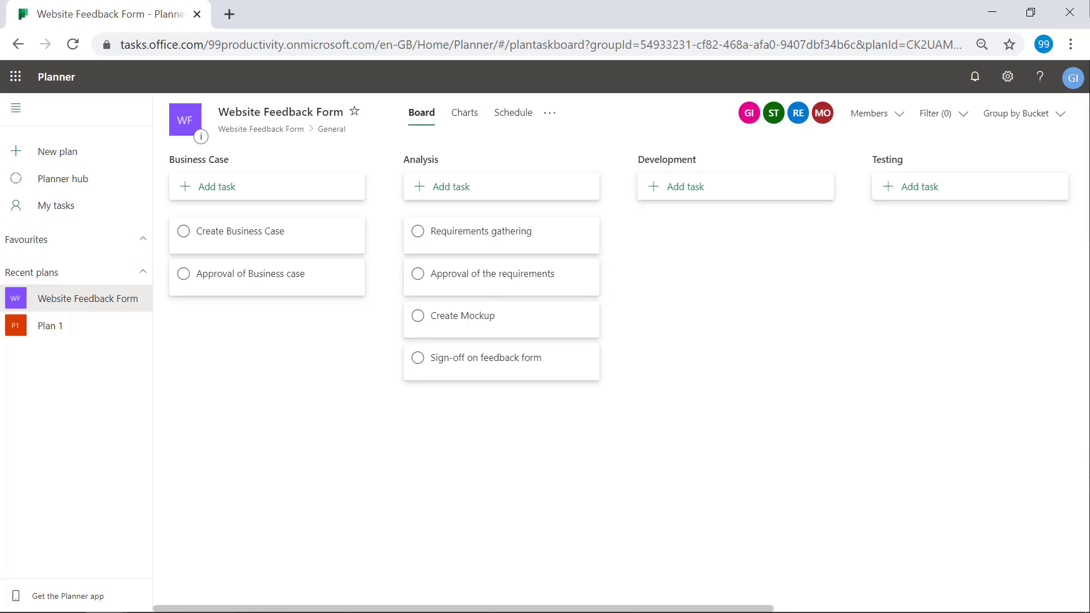
- Add 'Assign a Develop' then 'Develop the Feedback Form' to the Development bucket
click(685, 196)
text(Assign)
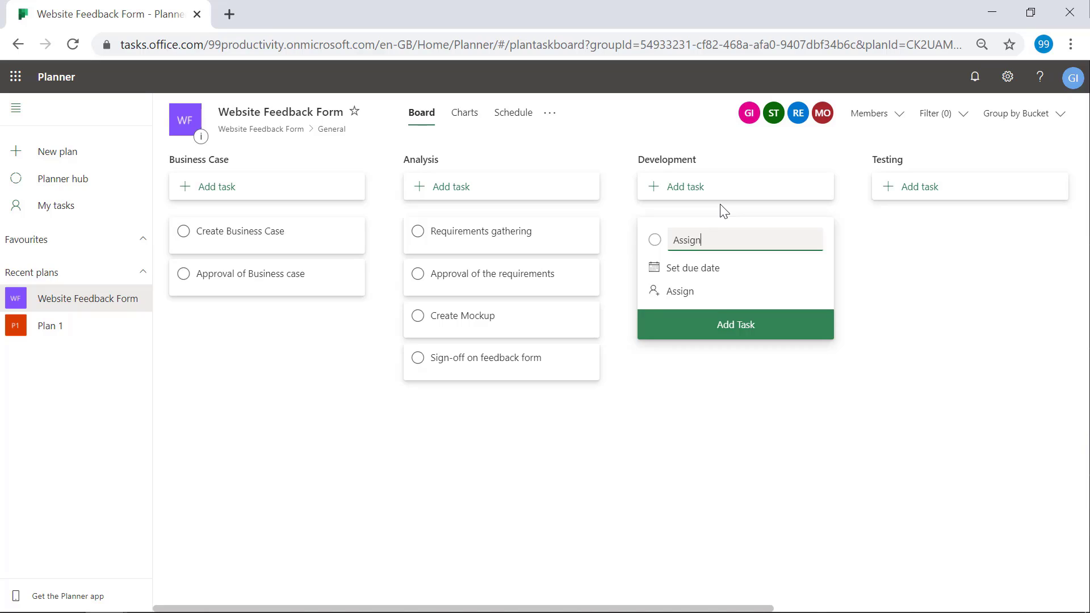
text( a Develop)
key(Return)
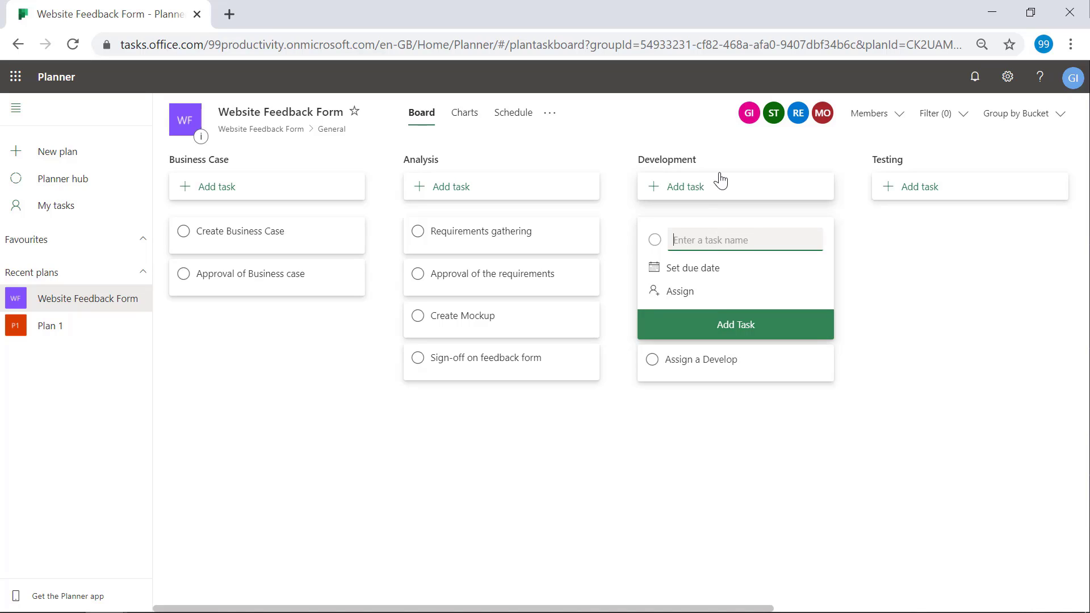
text(Develo)
text(p the Feedback)
text( From)
text(rm)
key(Return)
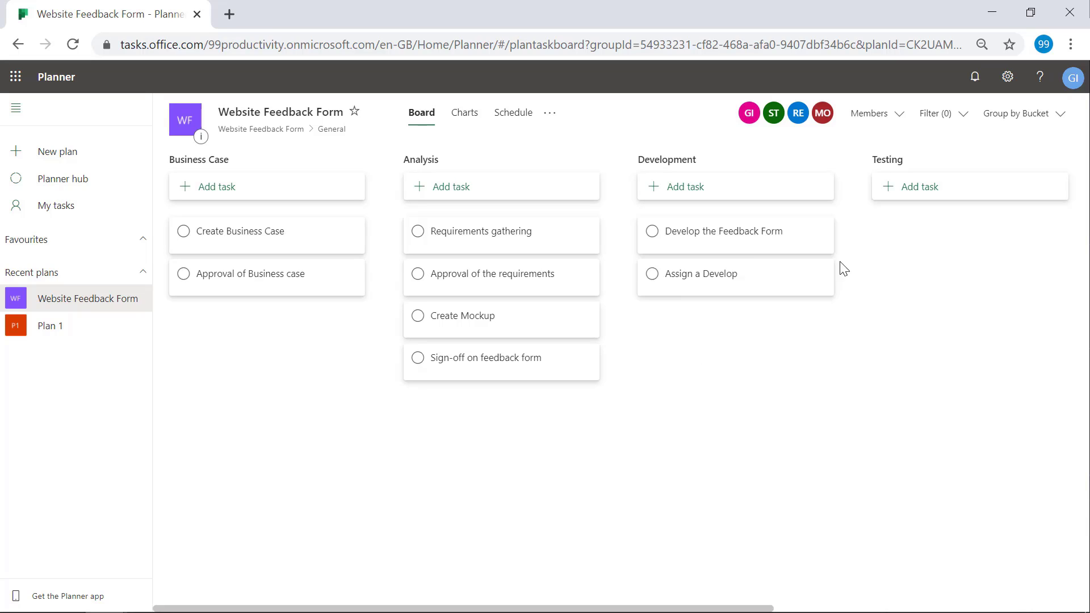
drag(755, 244, 750, 341)
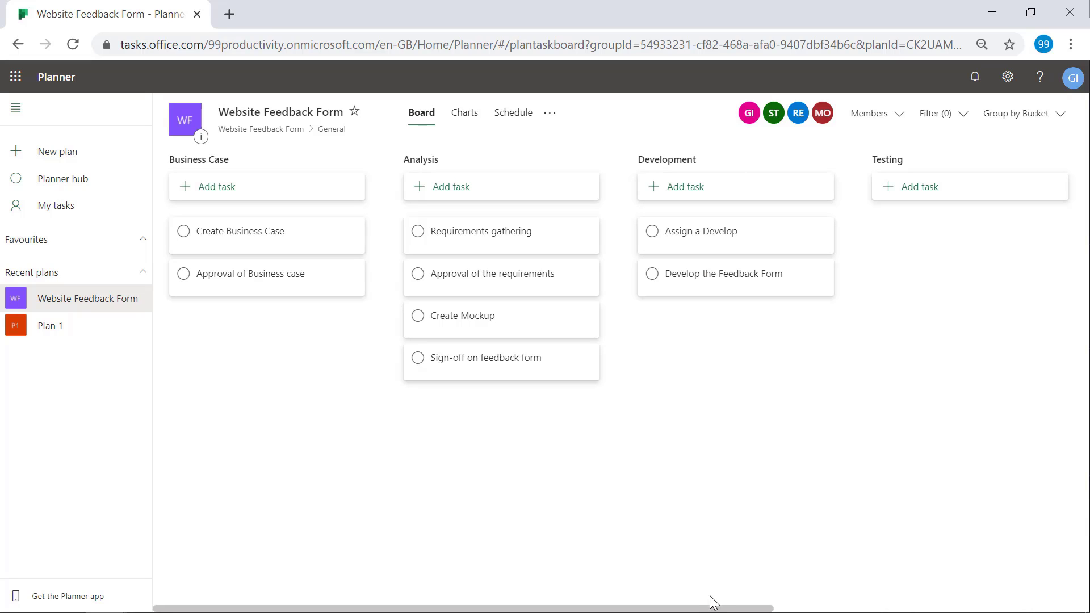
drag(708, 607, 910, 588)
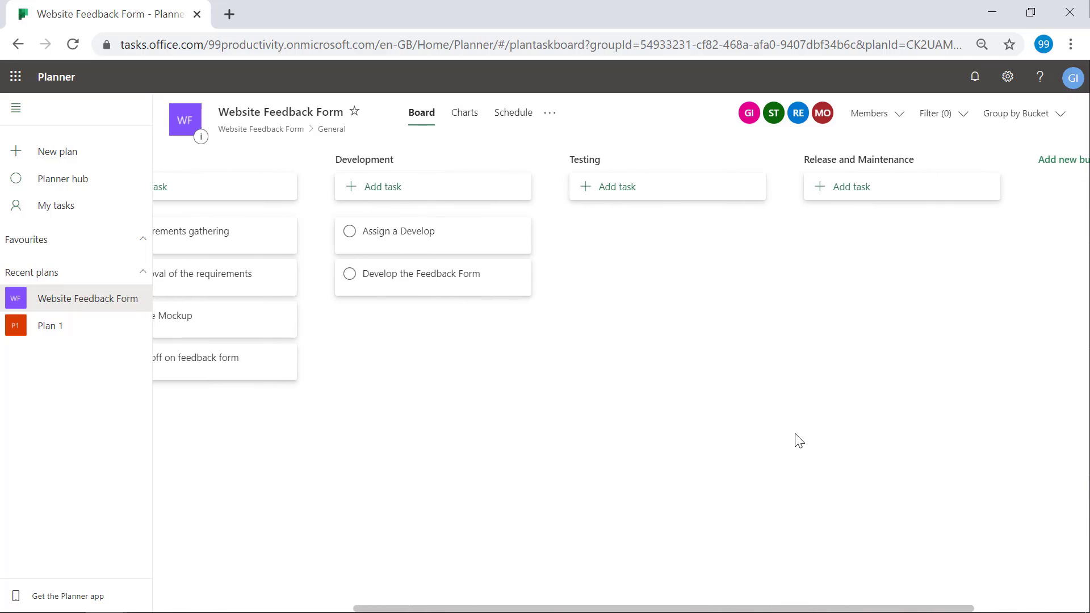
- Add 'Assign Testers' then 'Provide testing feedback' to the Testing bucket
click(633, 197)
text(Assi)
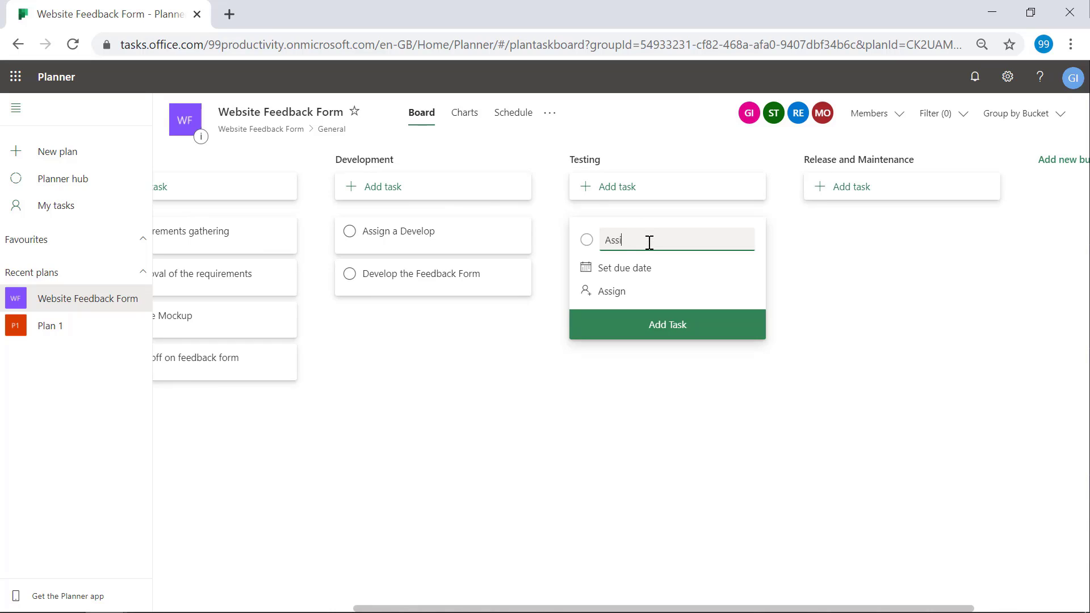
text(gn Testers)
key(Return)
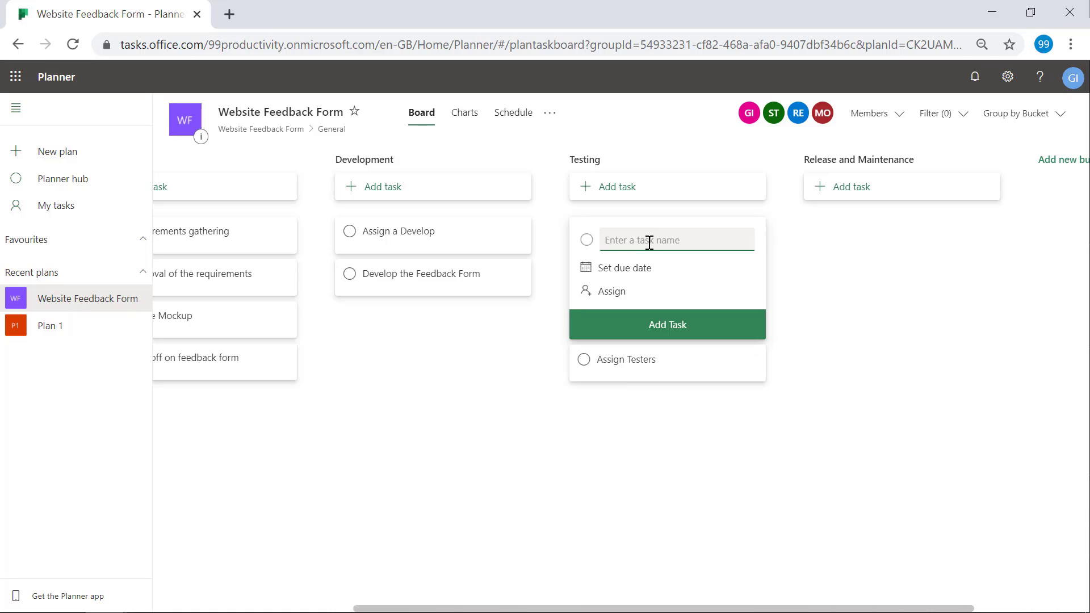
text(Provide testing feedback)
key(Return)
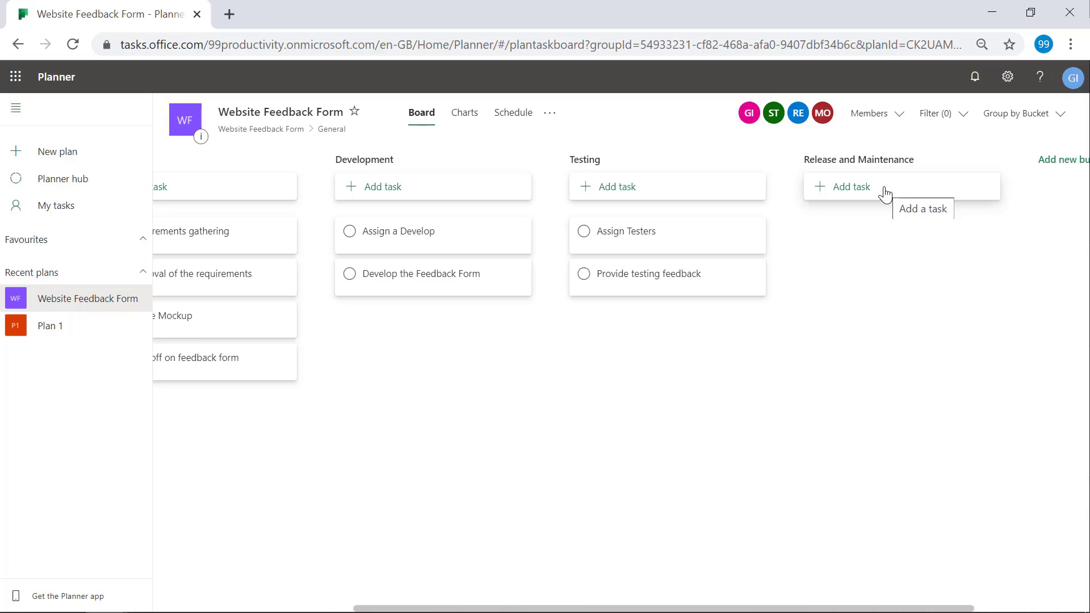
- Add Final amendments, Release of Feedback Form and Maintenance of the form to Release and Maintenance
click(885, 195)
text(Fin)
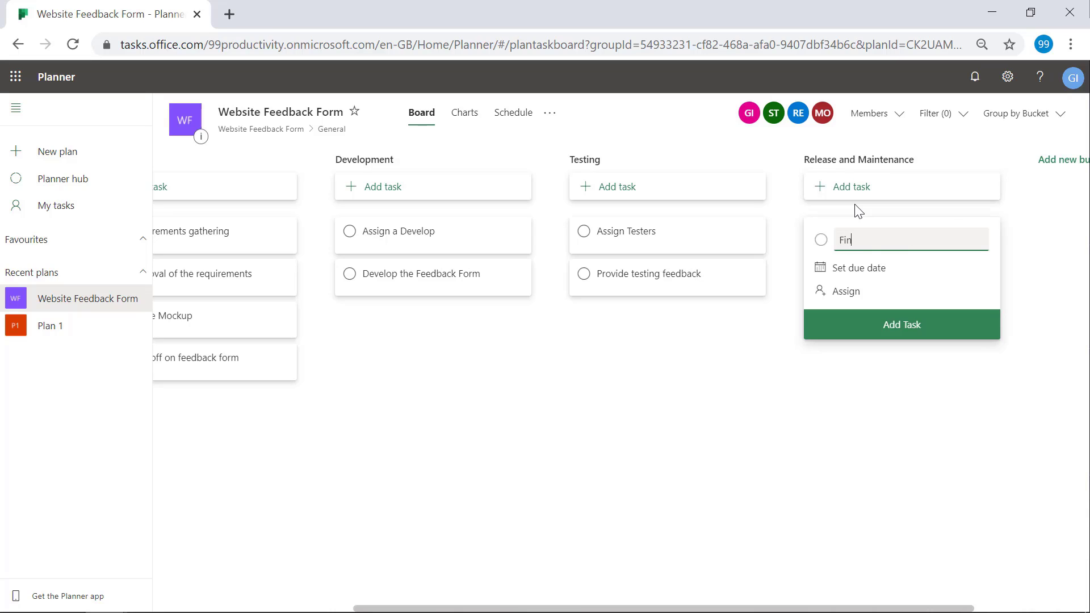
text(al amendments)
key(Return)
text(Release)
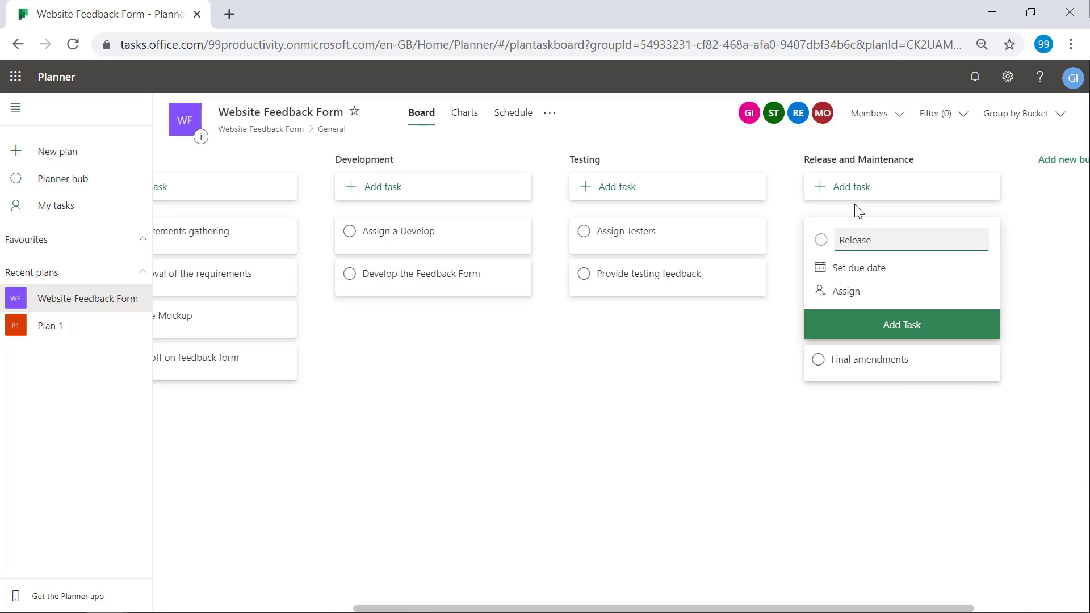
text( of W)
text(Feedback Form)
key(Return)
text(Mainte)
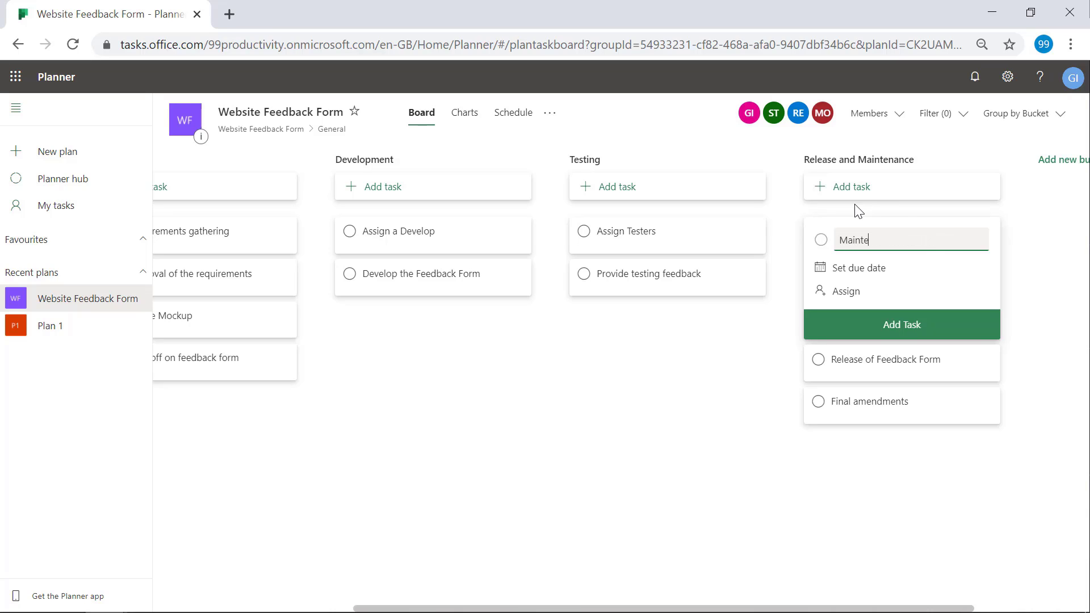
text(nance of the form)
key(Return)
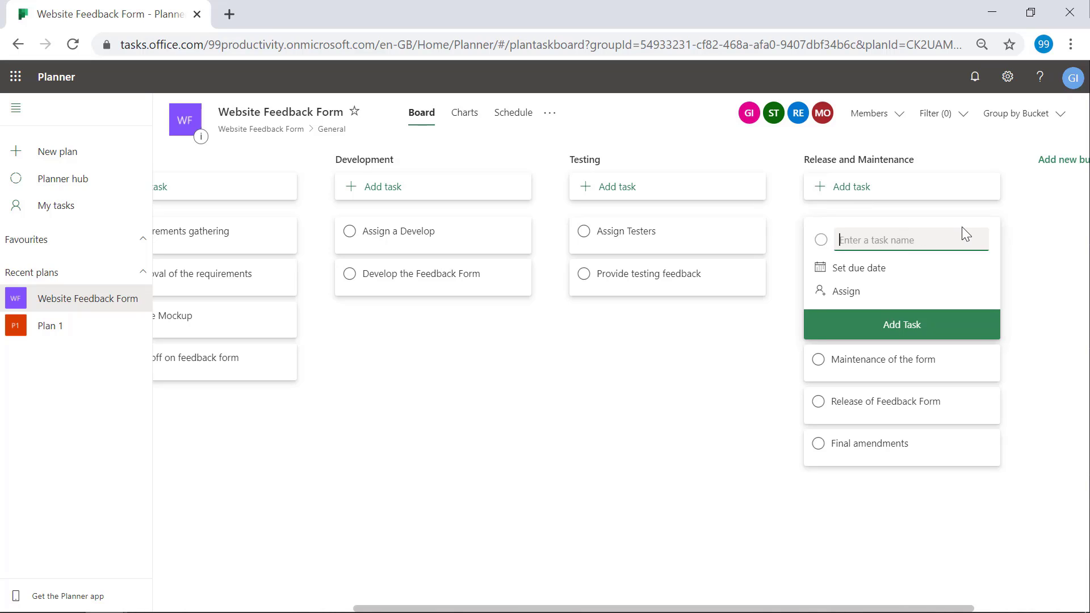
click(1028, 244)
- Reorder those tasks as Final amendments, Release of Feedback Form, Maintenance of the form, then scroll back left
drag(901, 319, 916, 233)
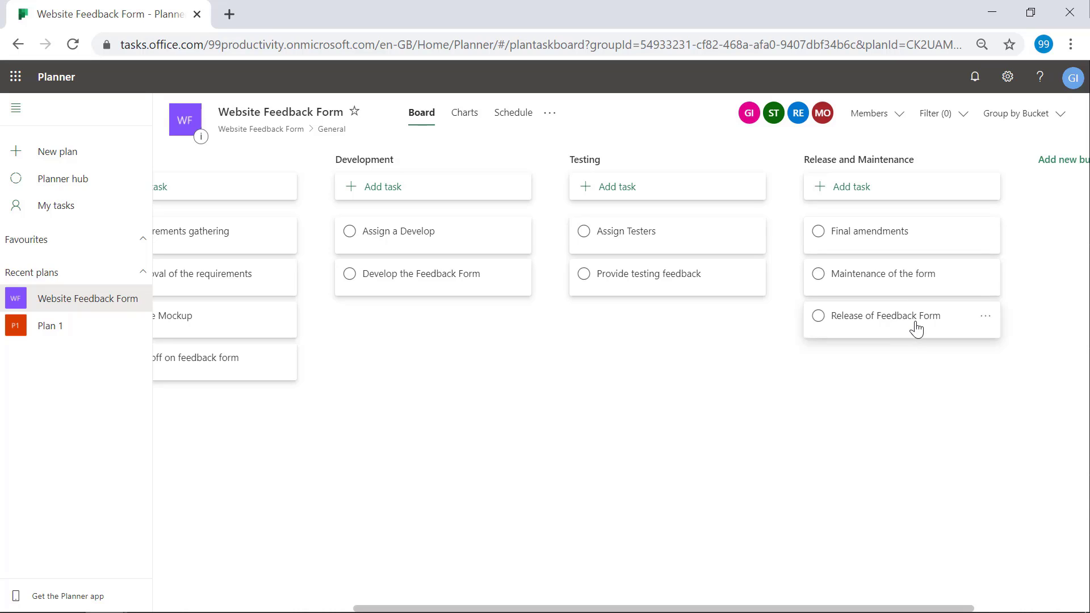
drag(917, 329, 911, 273)
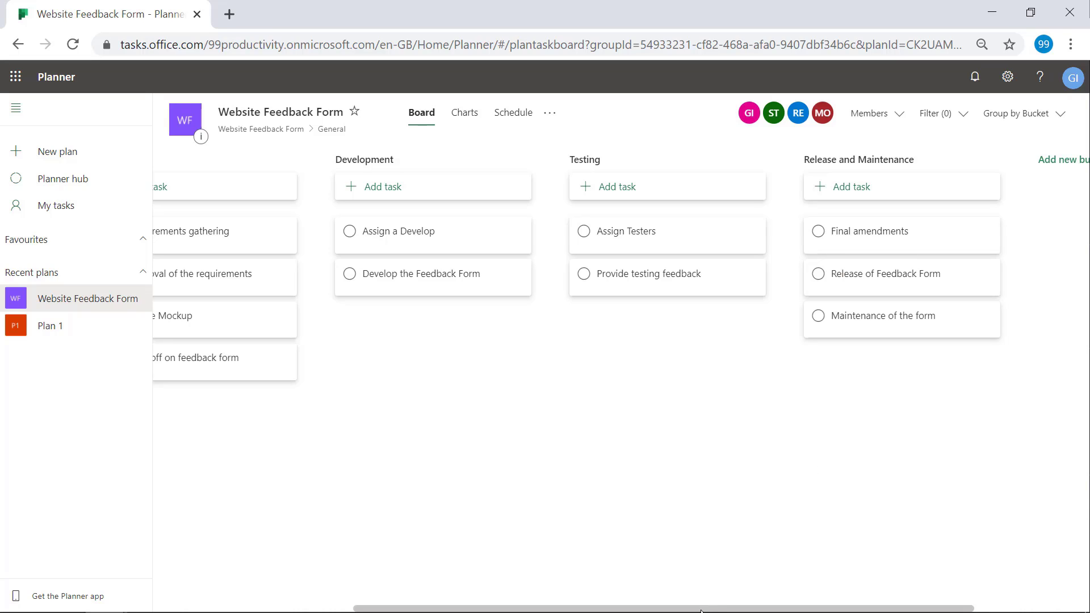
click(752, 431)
scroll(755, 434, left, 5)
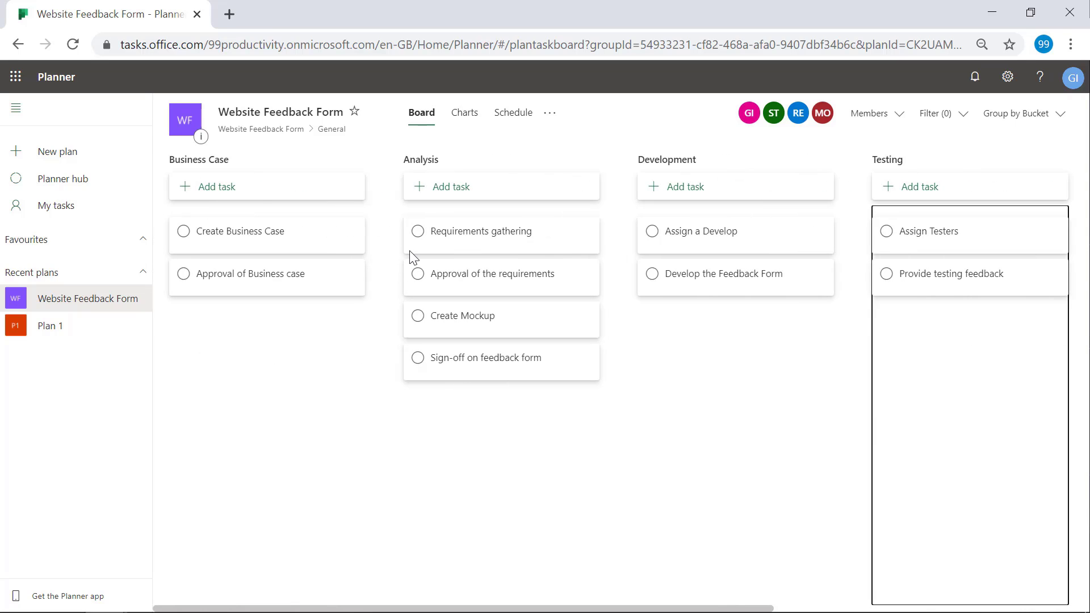